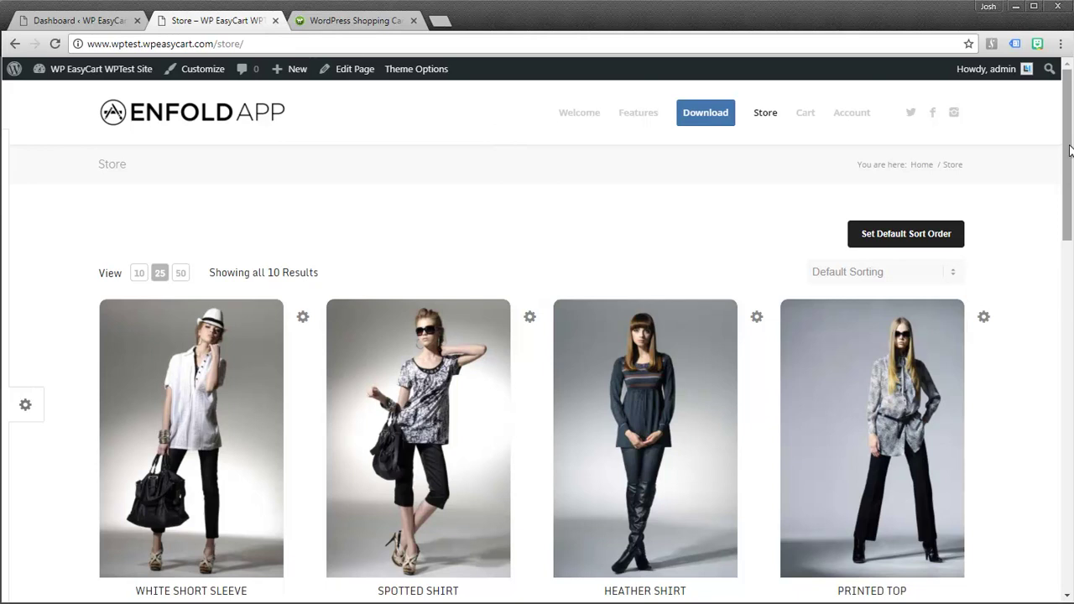
Open the Heather Shirt product page from the store and try the yellow colour option
drag(1071, 149, 1067, 185)
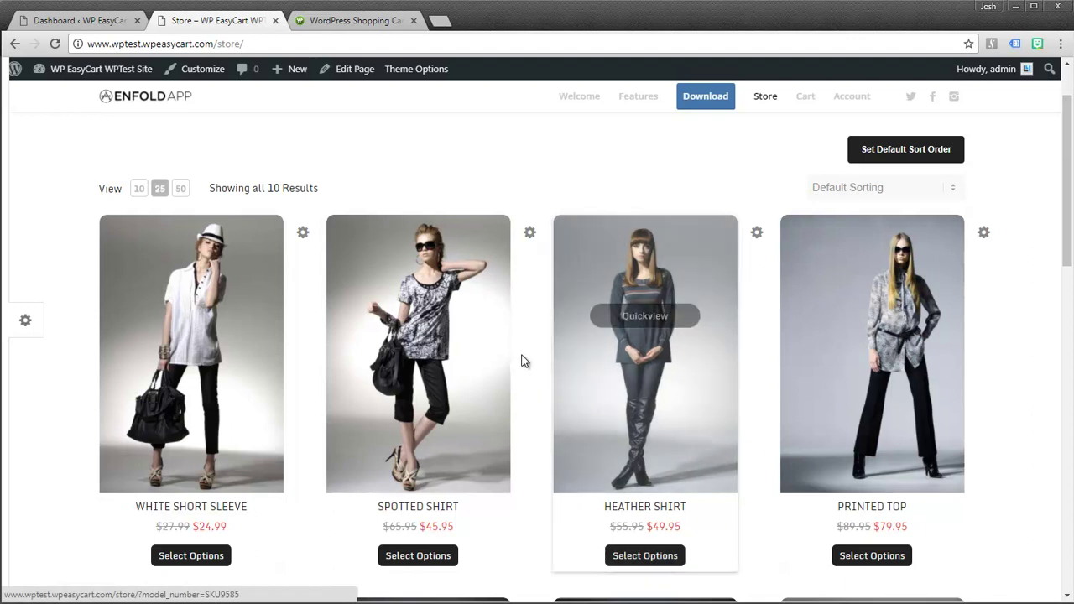
drag(1071, 243, 1060, 383)
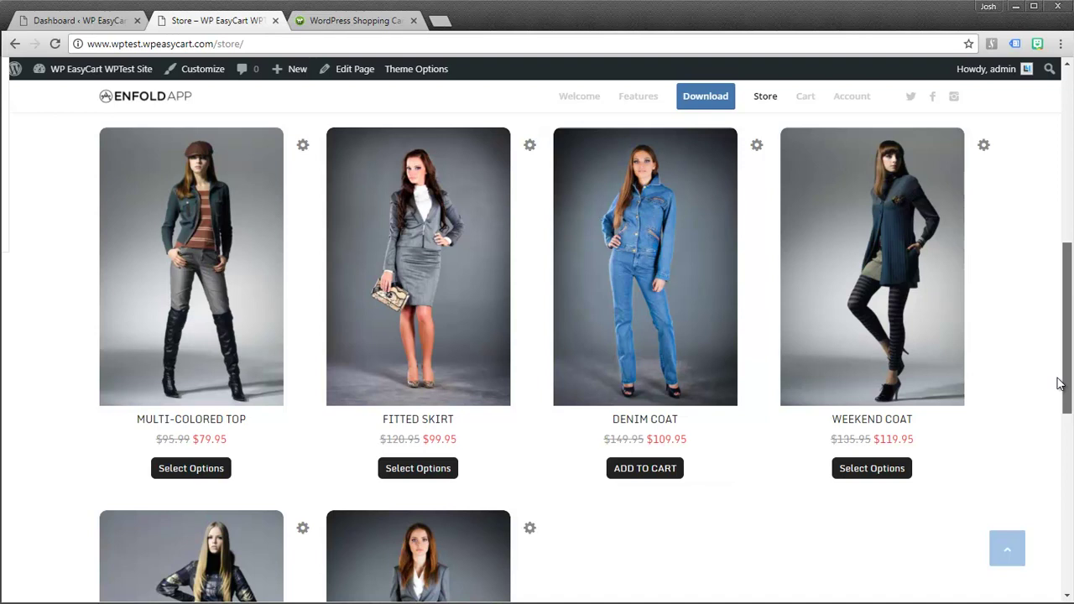
drag(1060, 384, 1017, 203)
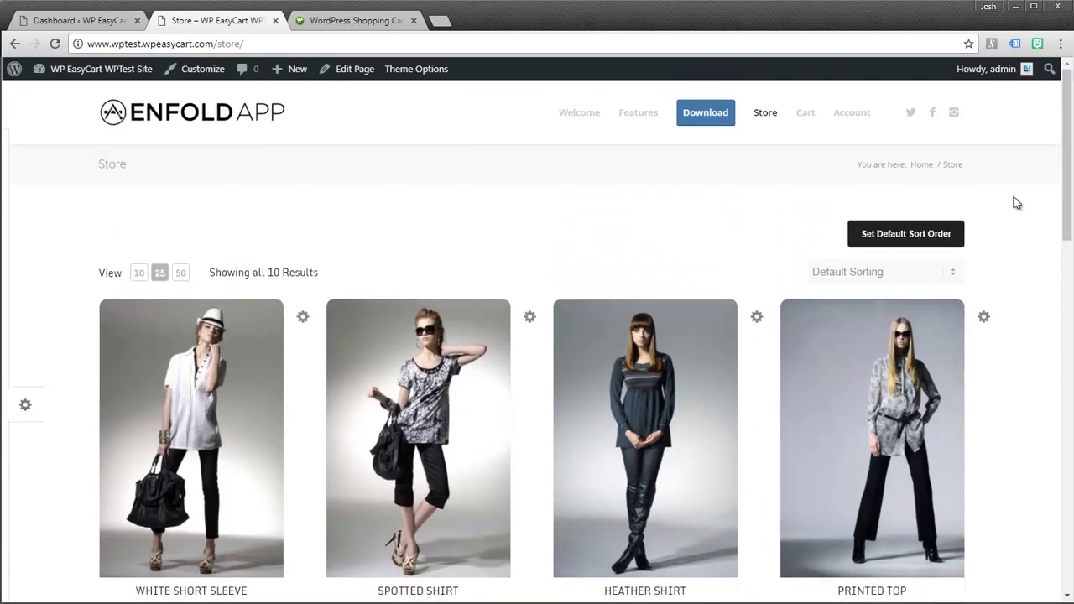
mouse_move(424, 317)
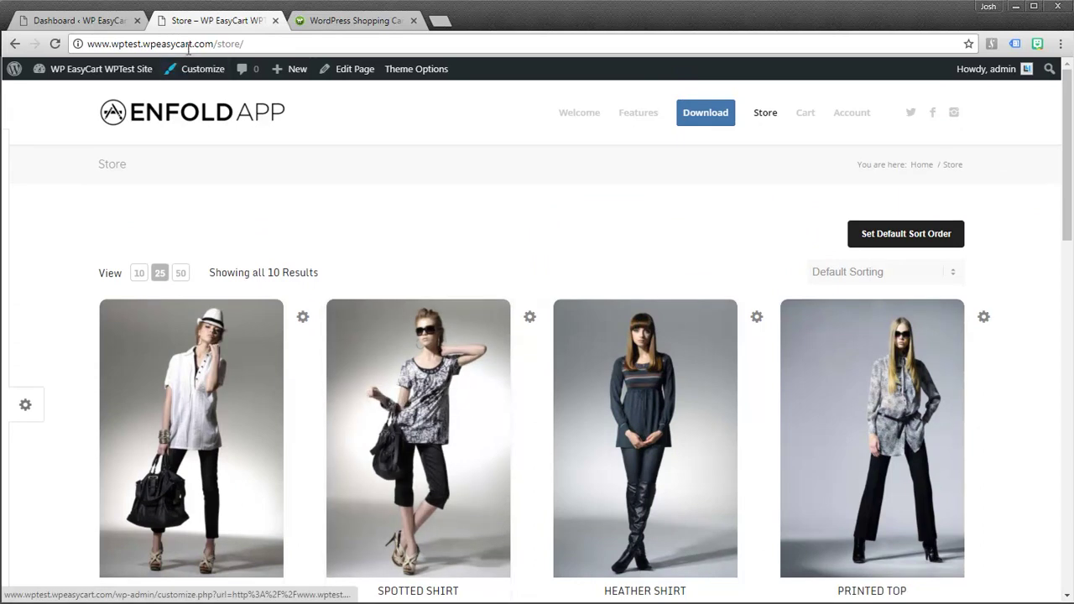
drag(215, 43, 244, 43)
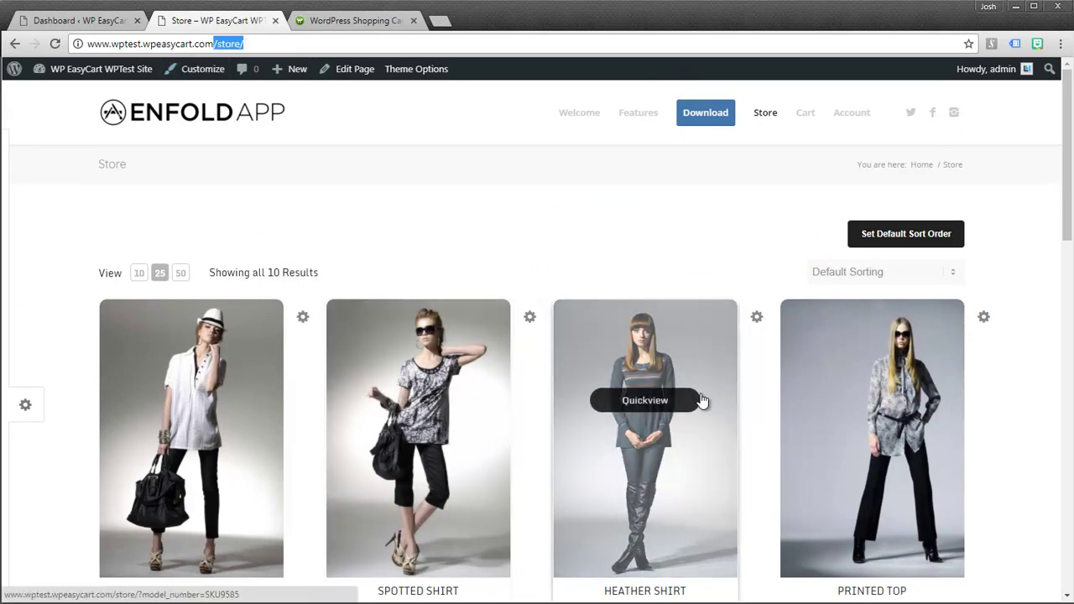
click(645, 436)
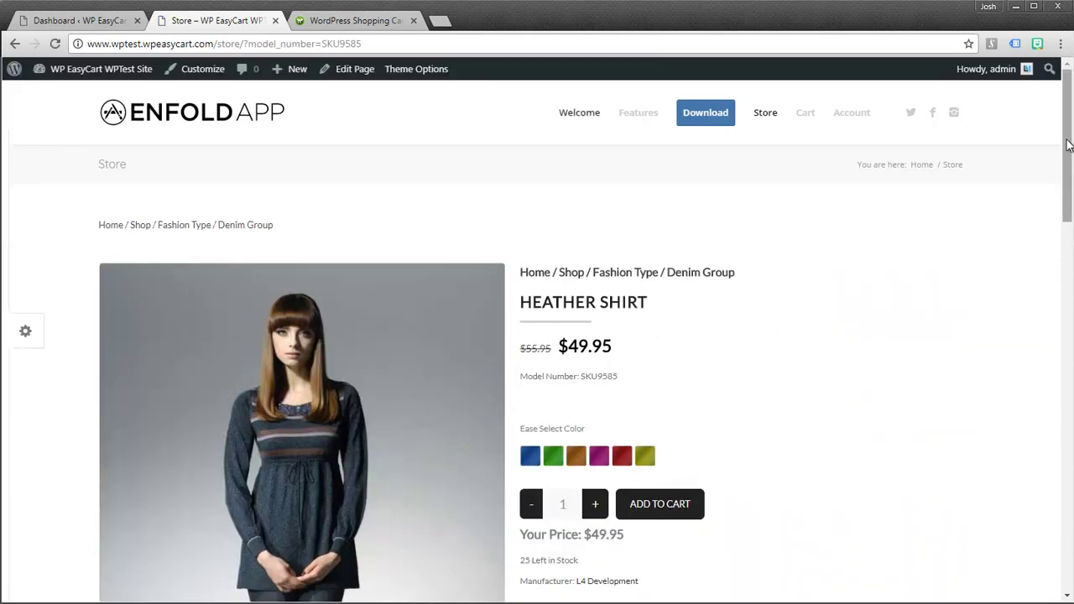
drag(1070, 136, 1070, 177)
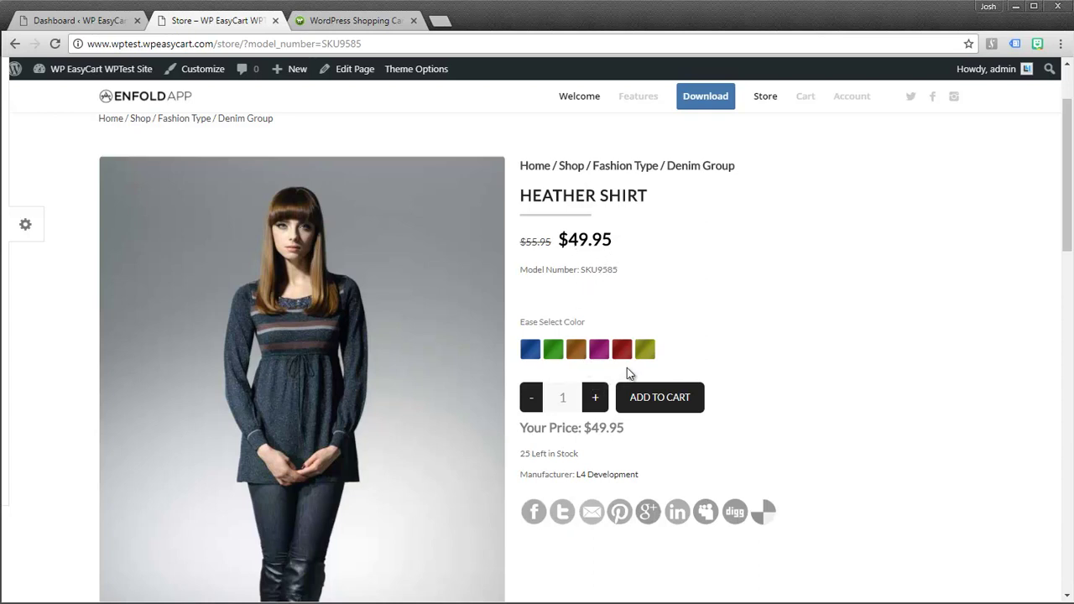
click(648, 354)
Reopen the Heather Shirt, choose the pink colour and add it to the cart
scroll(1063, 239, down, 2)
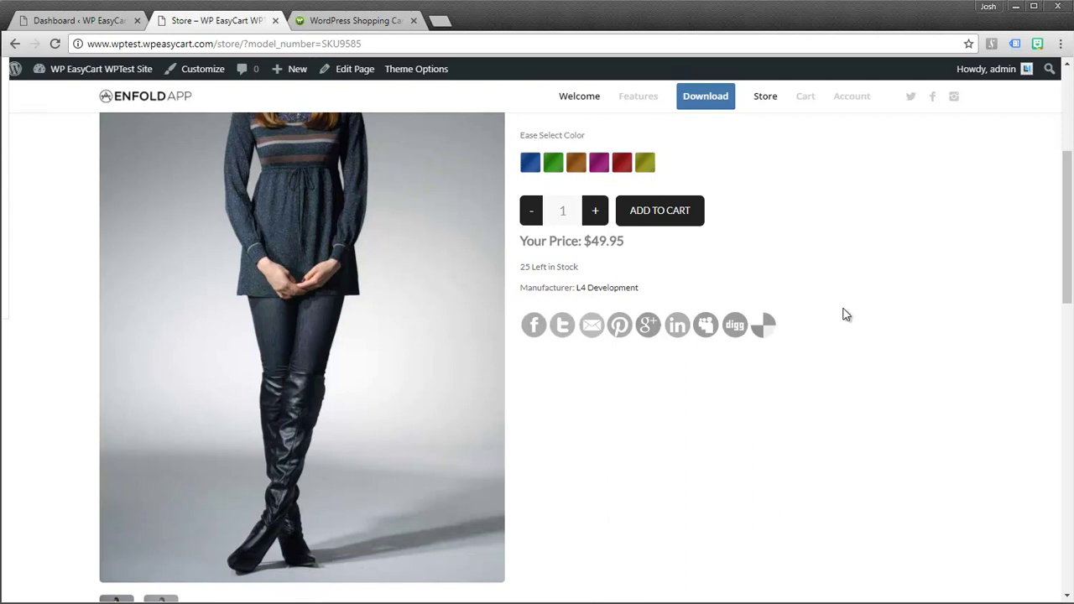
drag(1061, 280, 1062, 412)
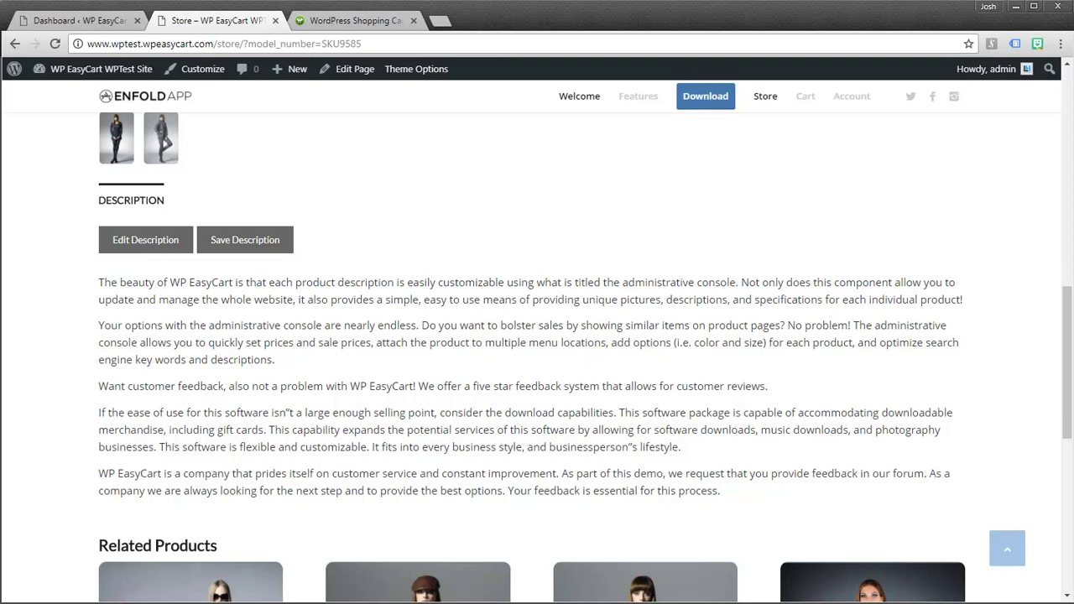
drag(1067, 388, 1068, 318)
scroll(592, 297, up, 5)
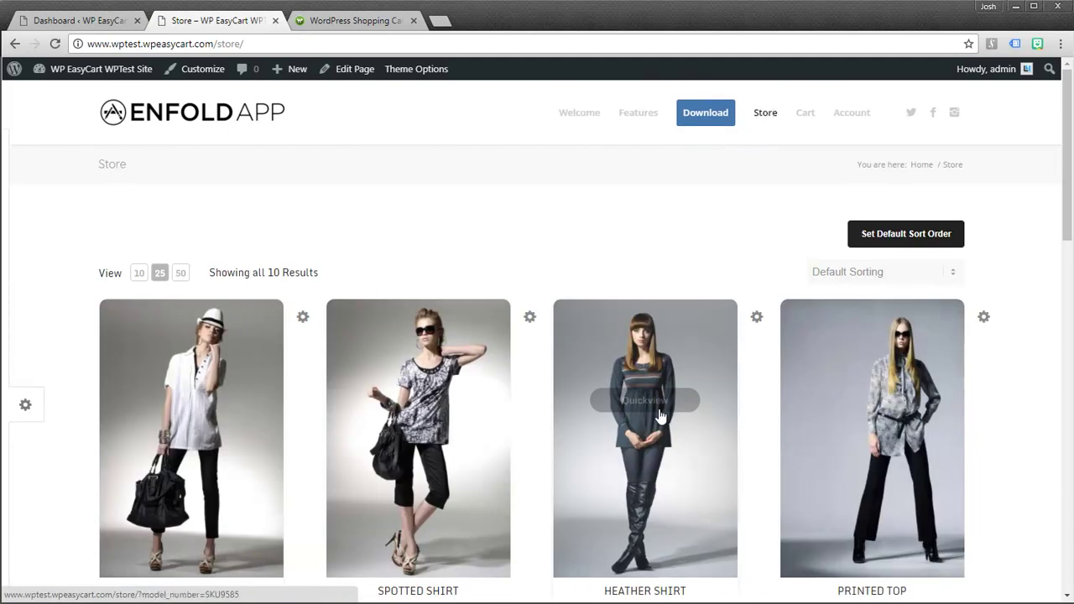
click(656, 485)
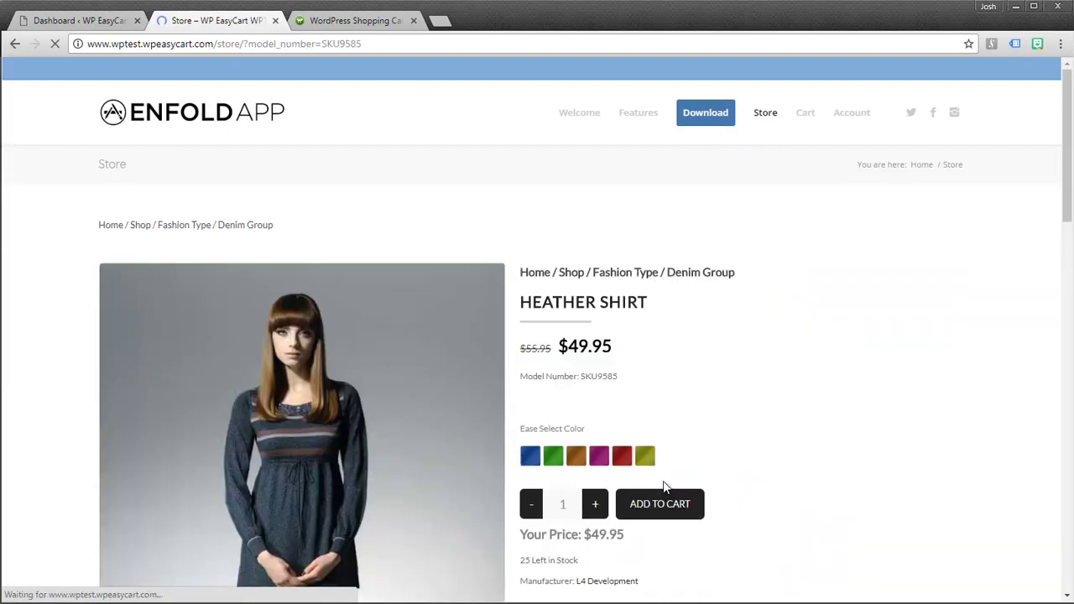
click(599, 457)
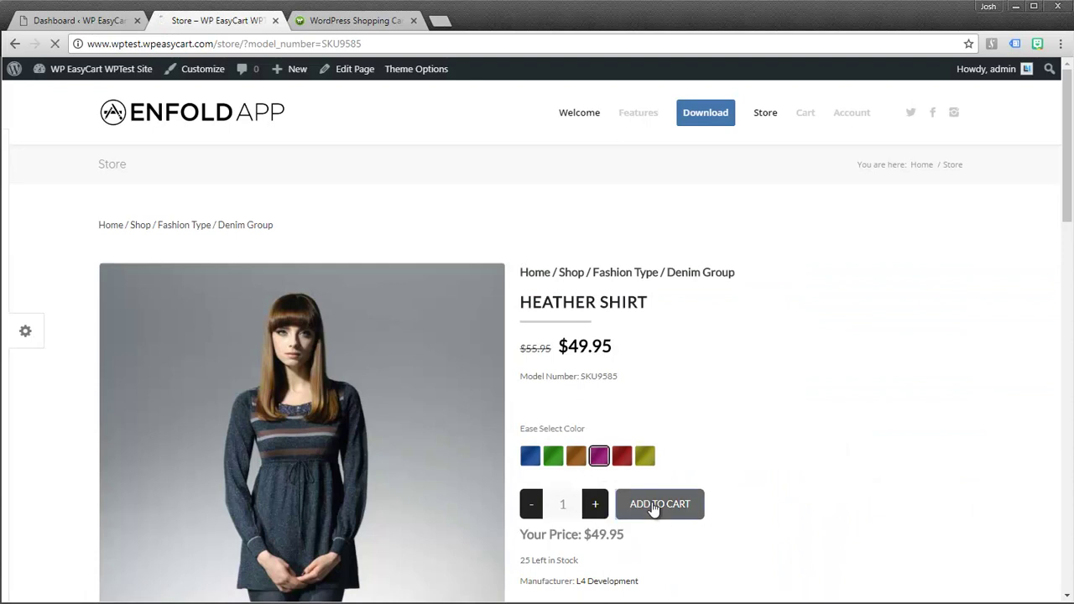
click(662, 505)
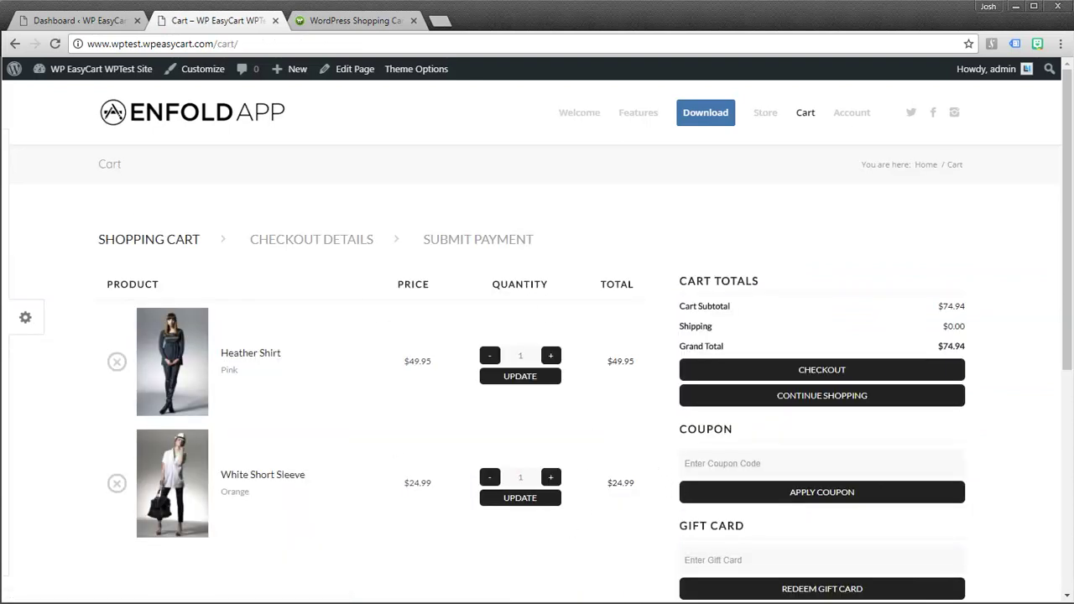
Proceed from the $74.94 cart to the checkout details billing form
scroll(1072, 242, down, 1)
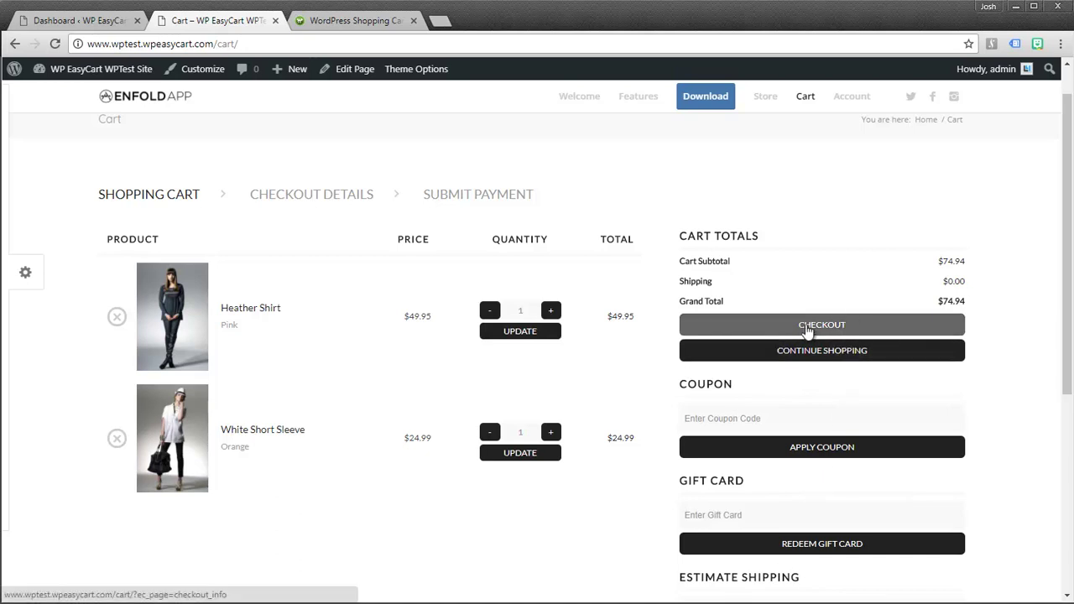
click(805, 329)
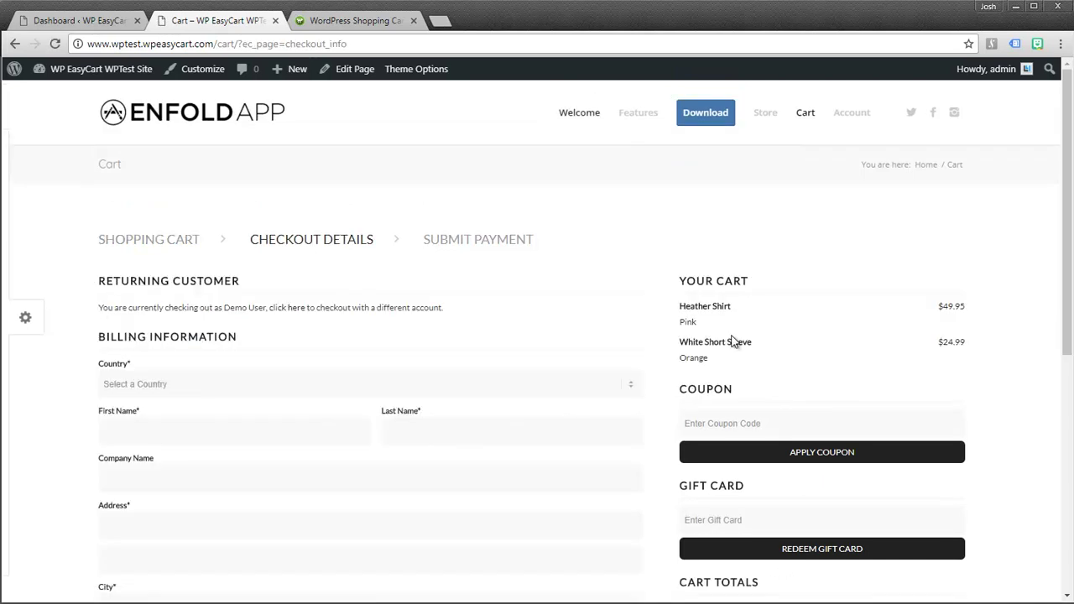
scroll(658, 334, down, 3)
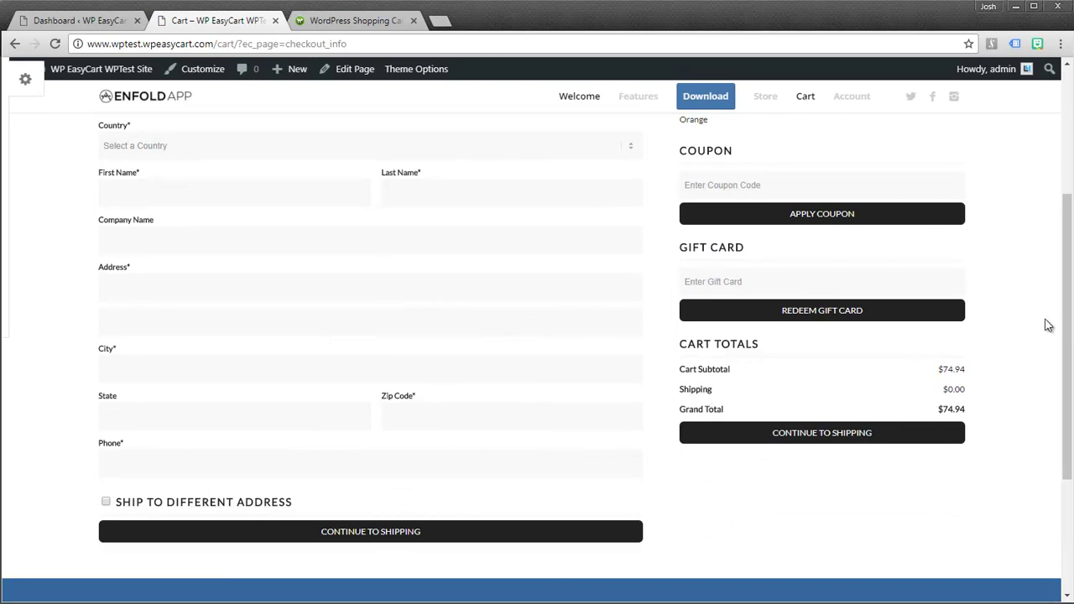
scroll(1072, 333, up, 3)
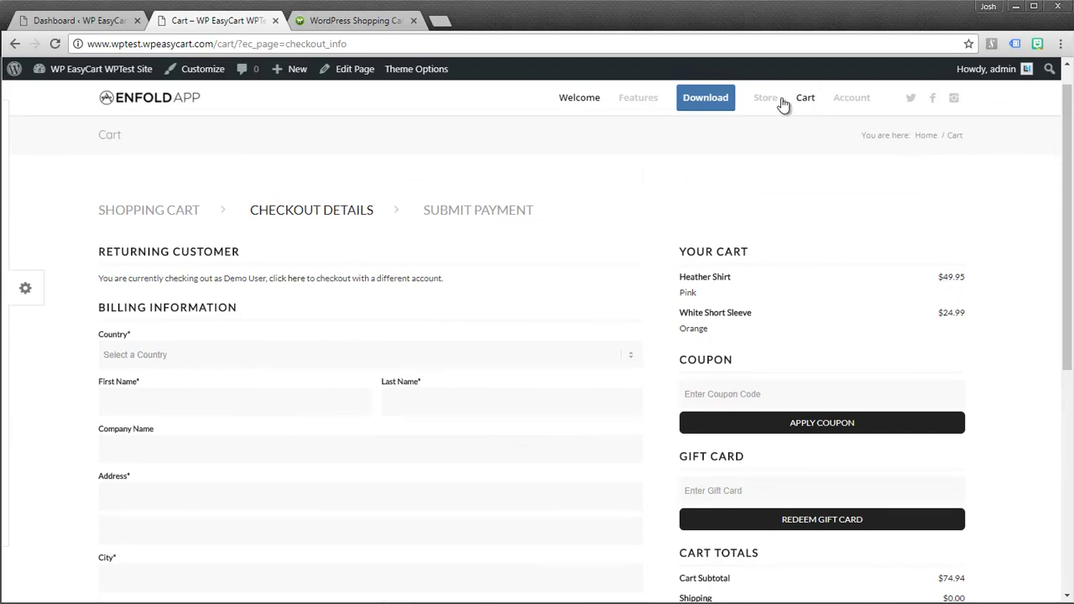
Visit the customer Account page, then return to the Store product grid
click(856, 106)
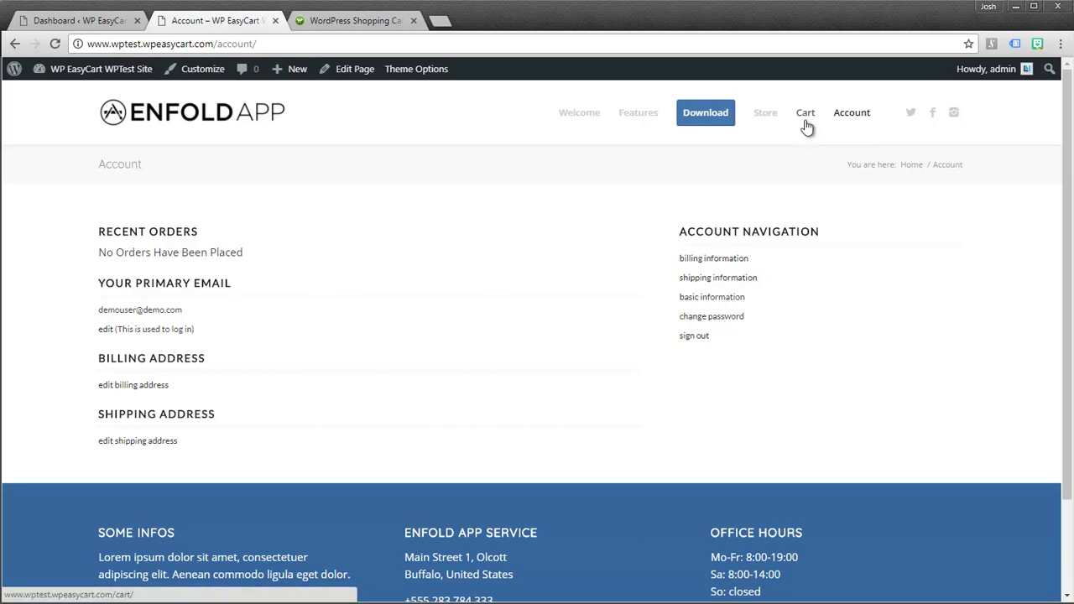
click(773, 132)
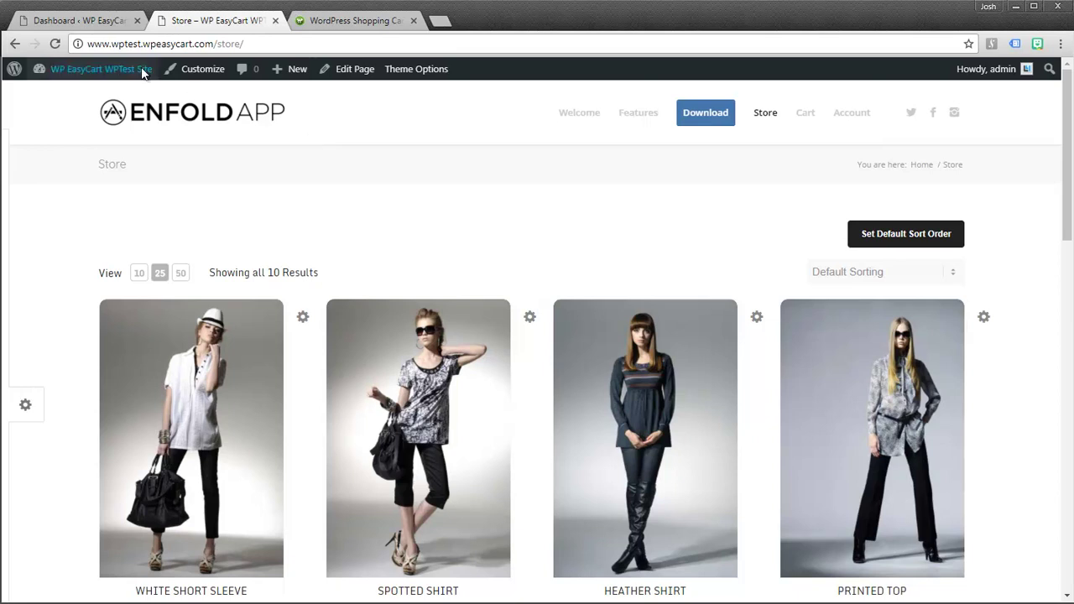
From the admin dashboard, view Installed Plugins, search Add New for 'ea', then open WP EasyCart
click(90, 24)
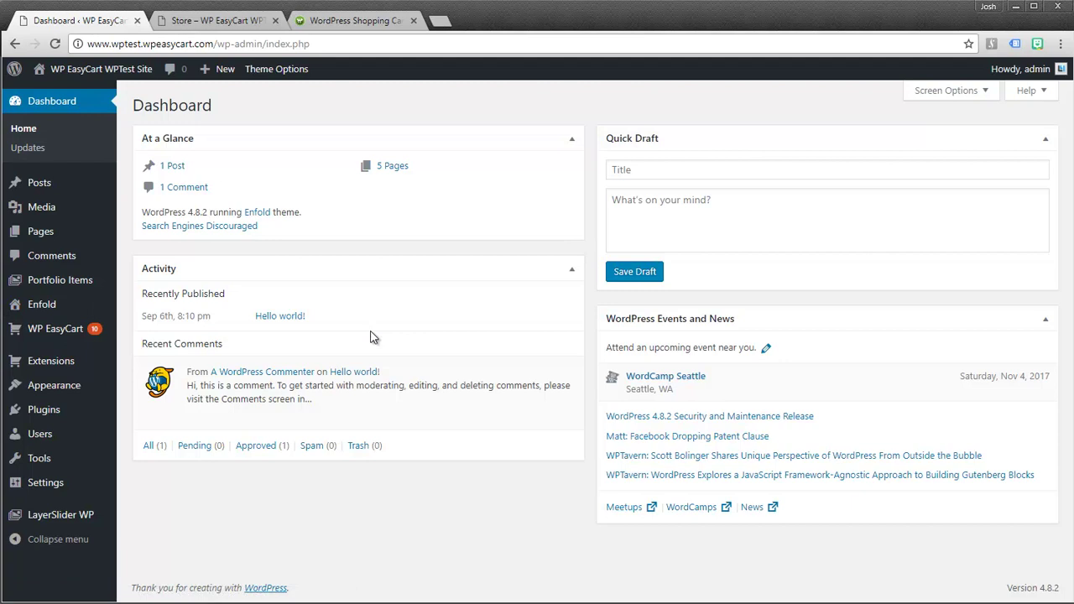
click(45, 409)
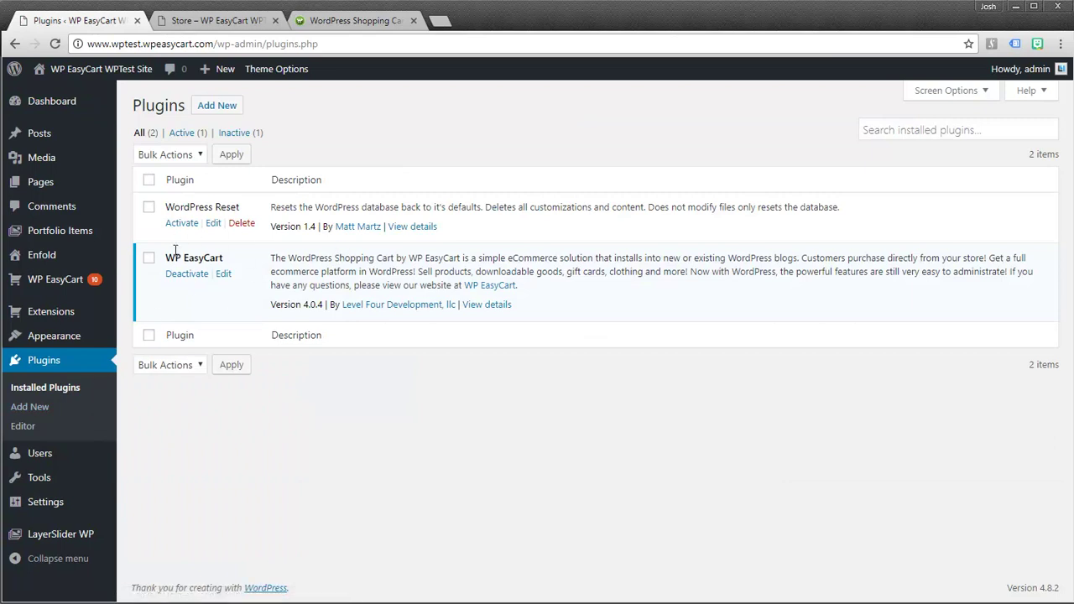
click(212, 109)
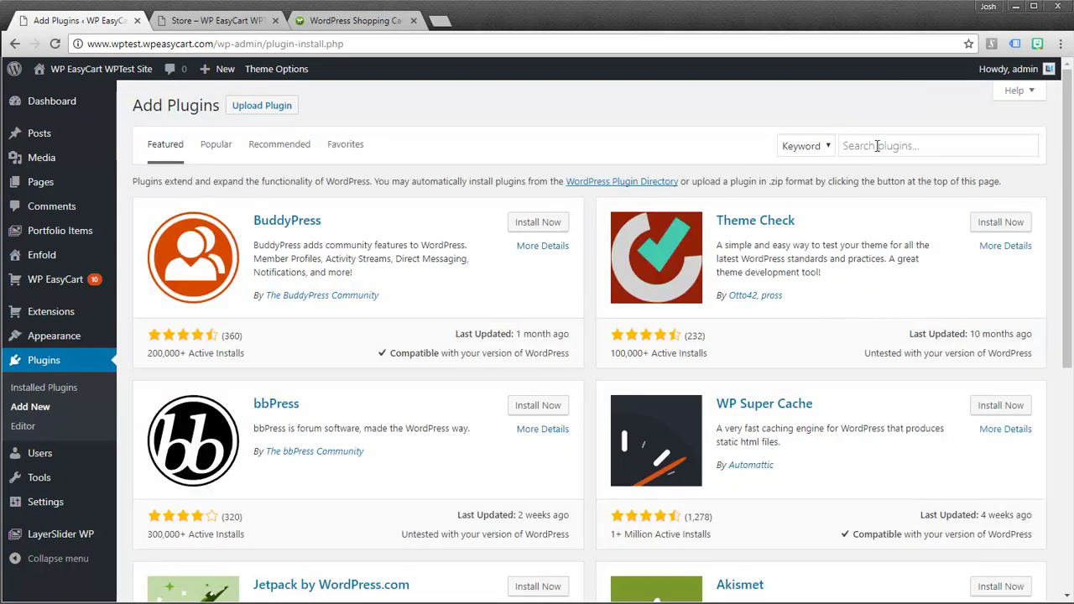
click(879, 146)
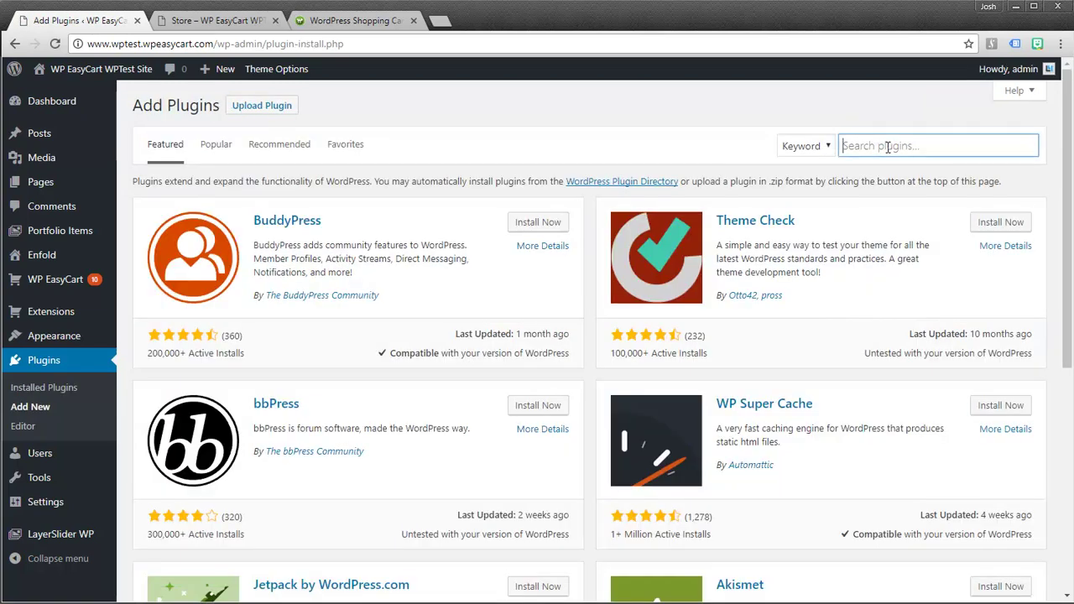
text(easycart)
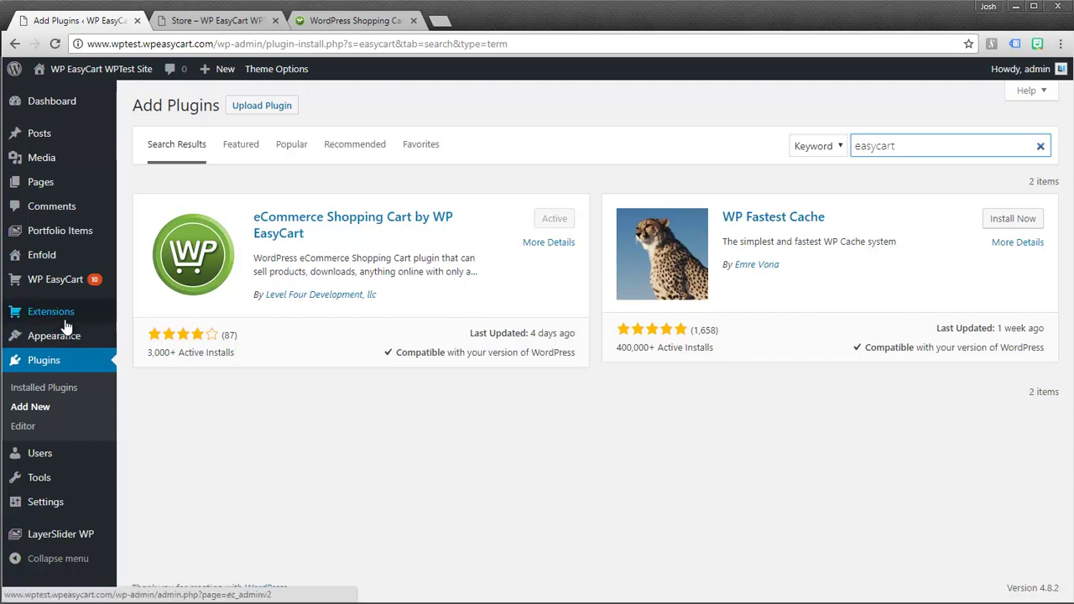
click(47, 361)
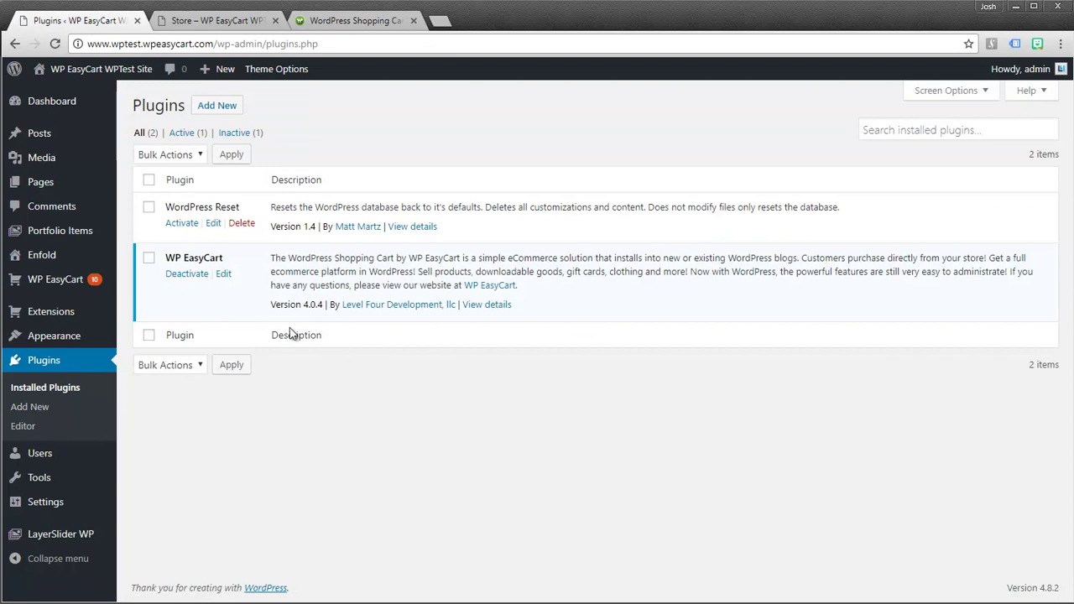
Open the WP EasyCart Dashboard and review its daily sales chart and customer statistics
mouse_move(17, 290)
click(57, 283)
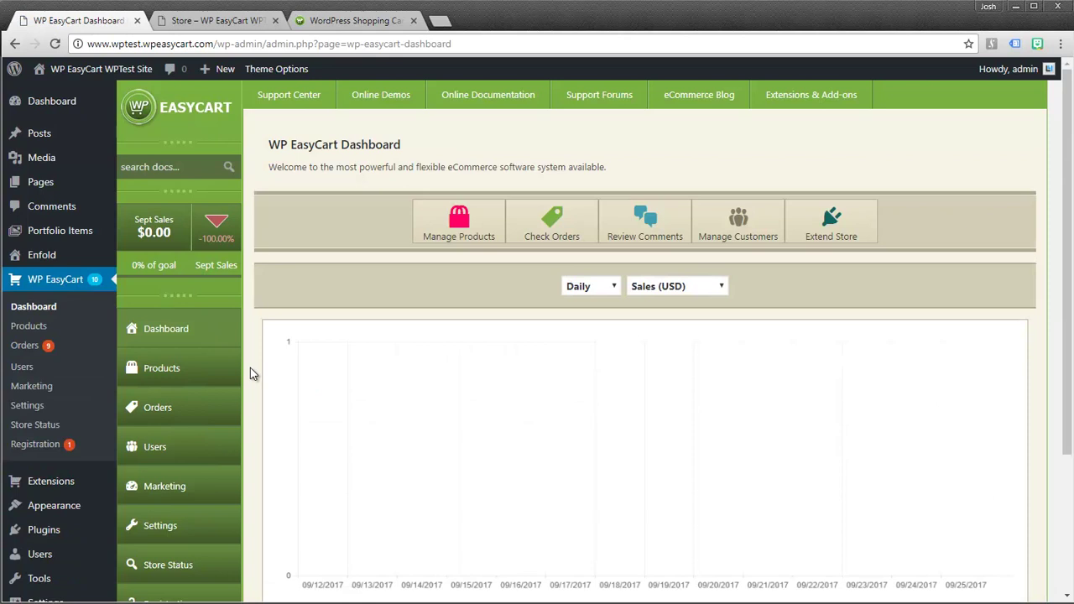
scroll(309, 378, down, 2)
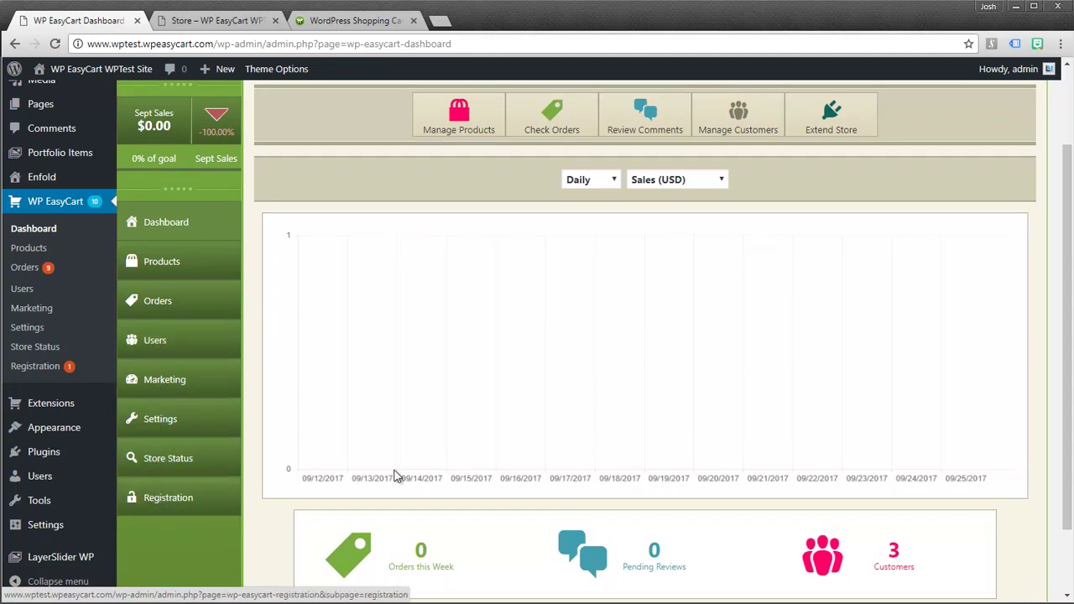
scroll(499, 407, down, 2)
scroll(499, 407, up, 1)
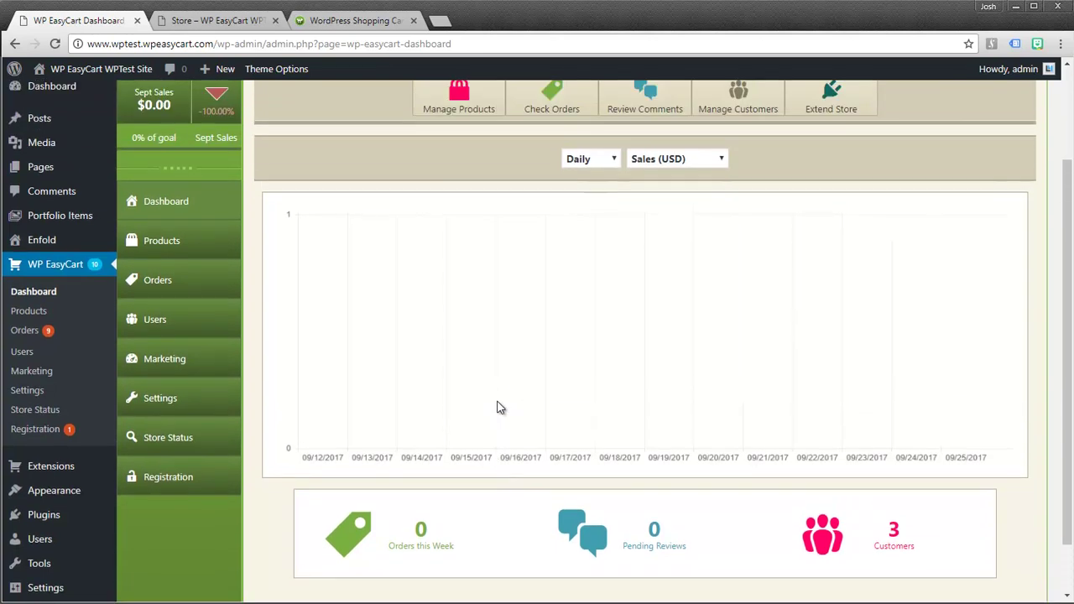
scroll(499, 407, up, 1)
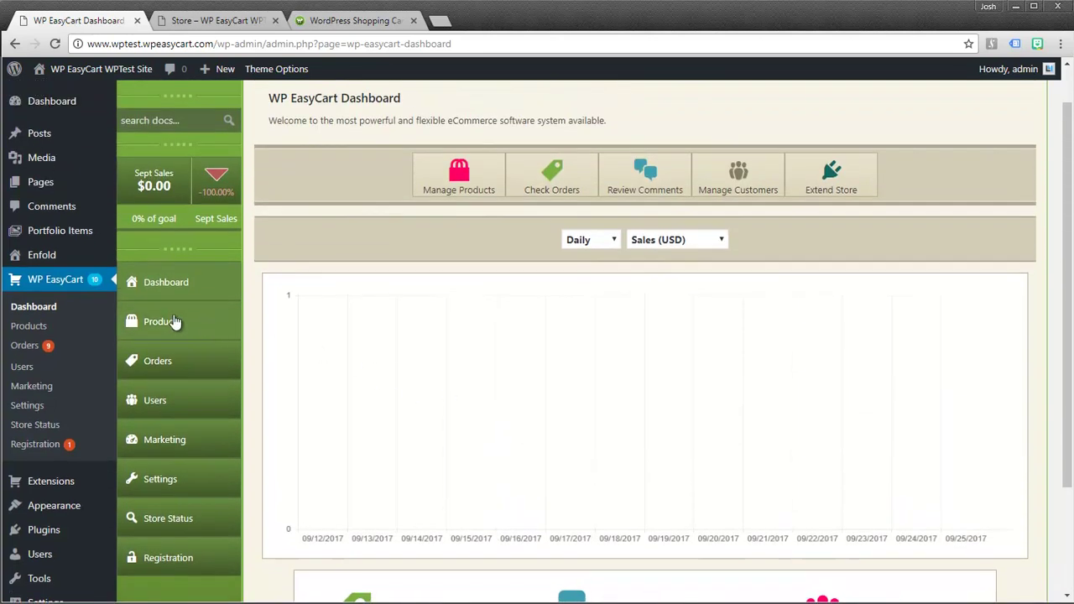
Edit Denim Coat (SKU7505, price 109.95) from the Products list and review its panels
click(158, 319)
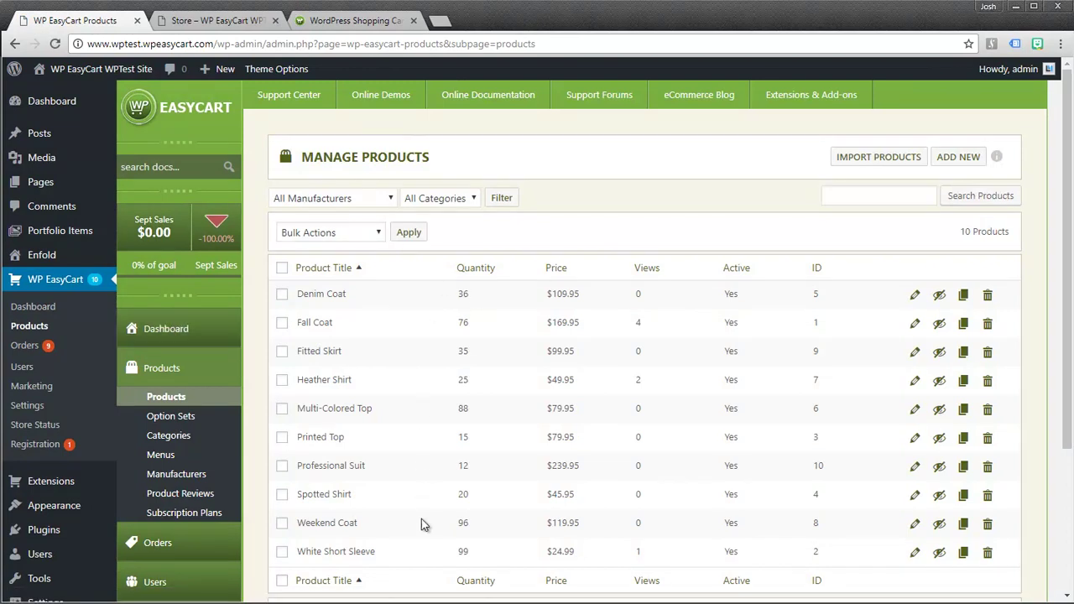
click(915, 297)
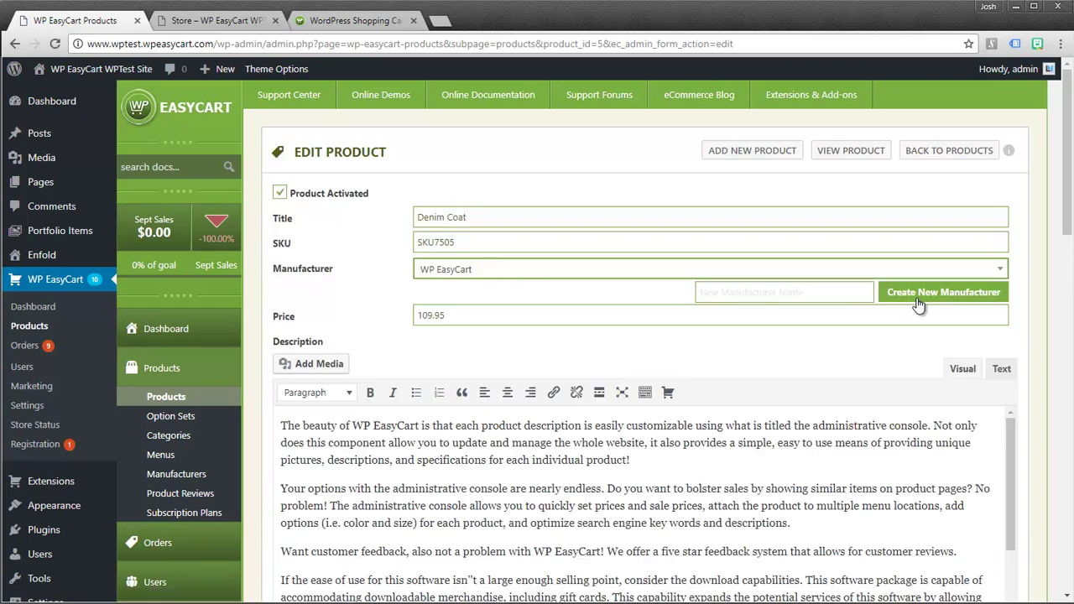
scroll(866, 290, down, 8)
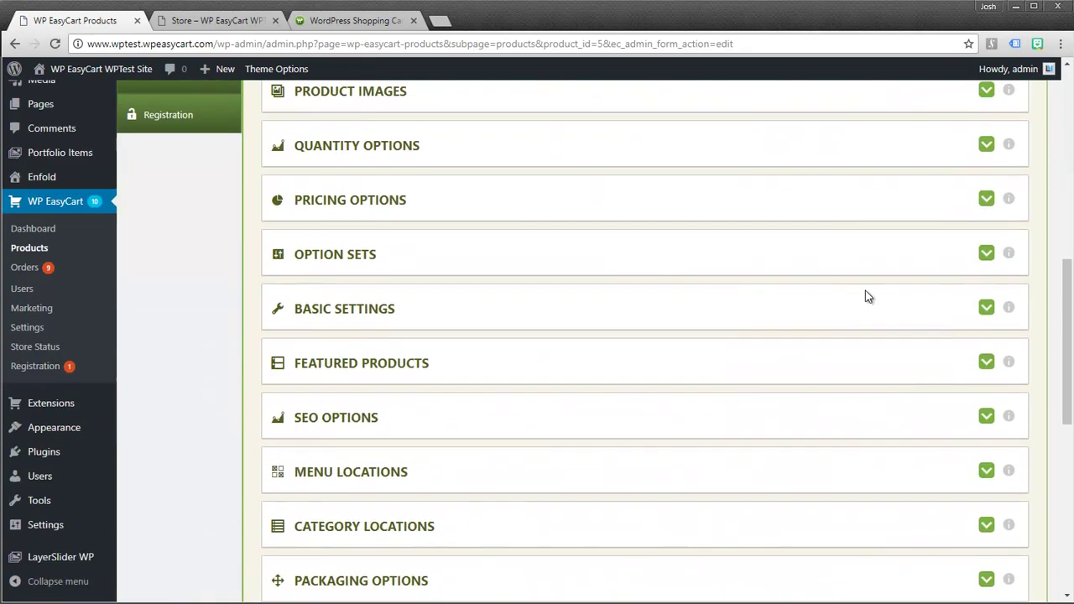
scroll(760, 289, down, 3)
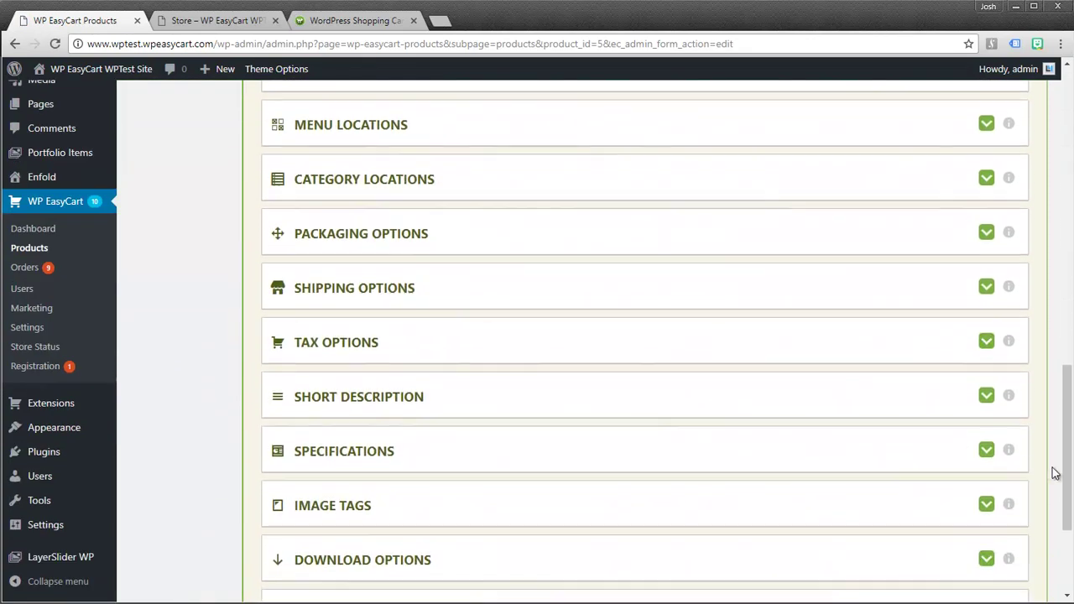
drag(1070, 484, 1070, 188)
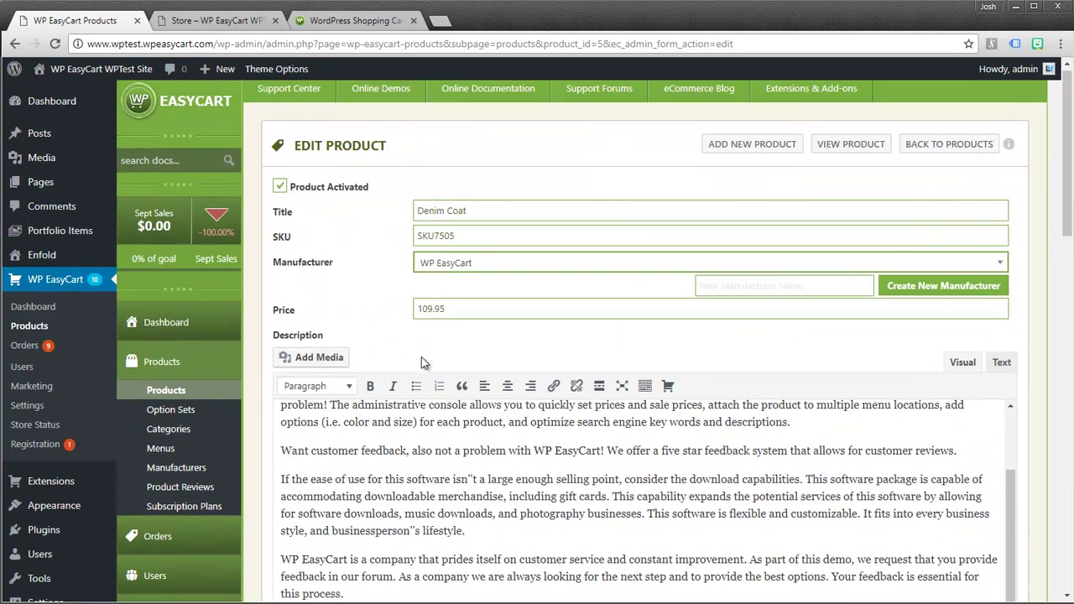
Open order #10 from the Orders list and review its line items and $339.80 total
click(158, 536)
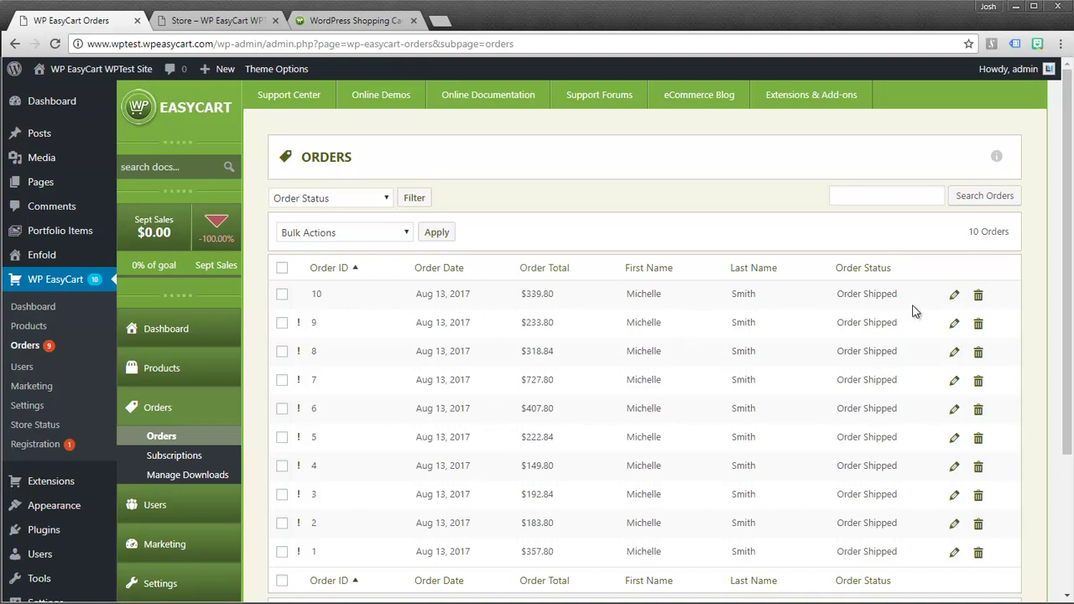
click(953, 300)
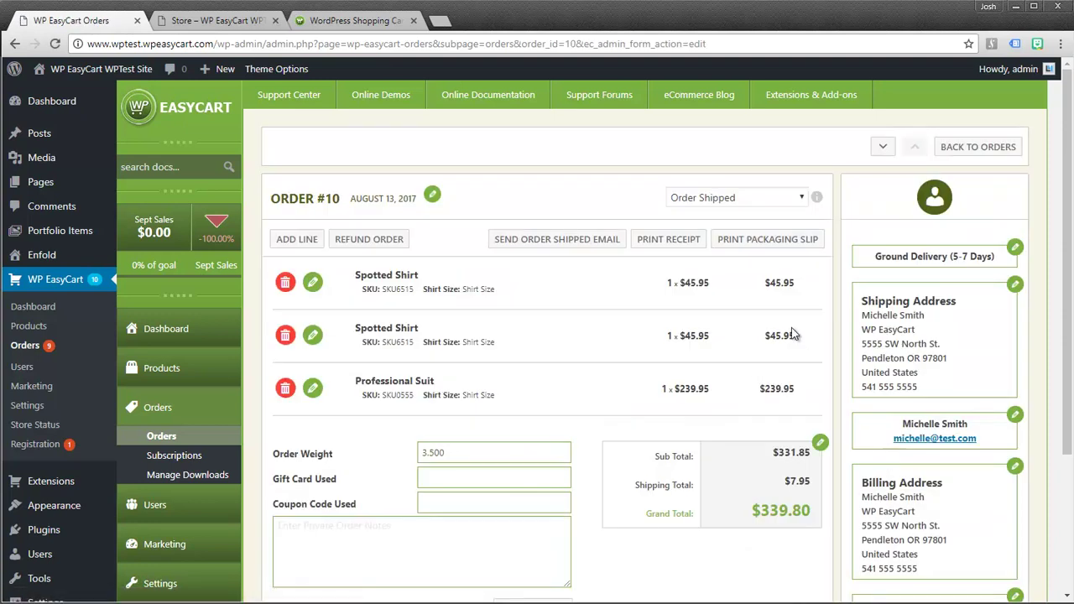
scroll(793, 334, down, 1)
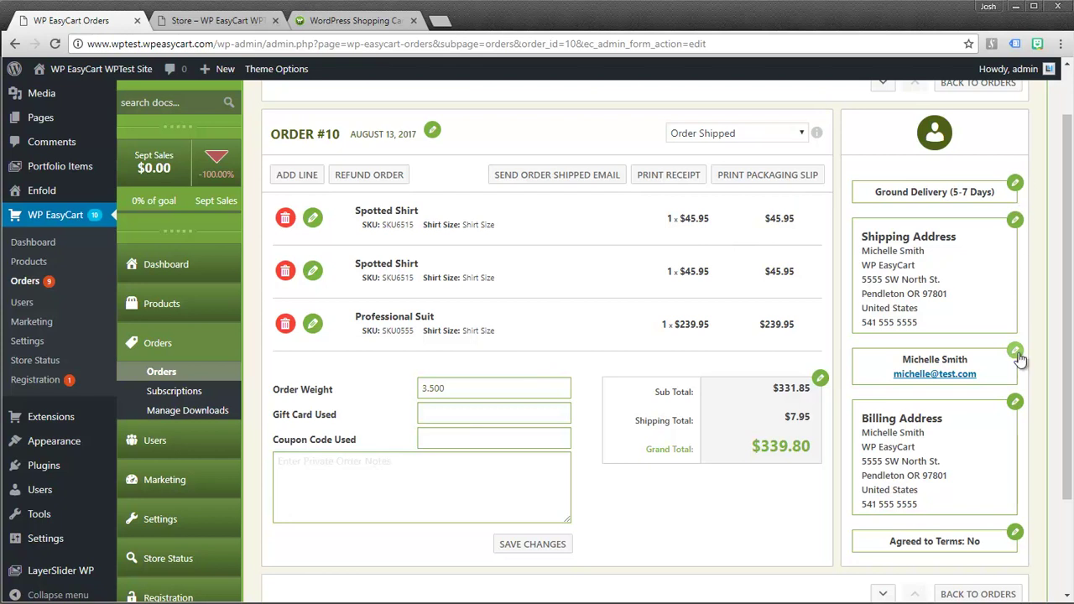
Trigger the Upgrade to PRO offer from the shipping address edit, review $99/$149 plans, then close it
click(1015, 220)
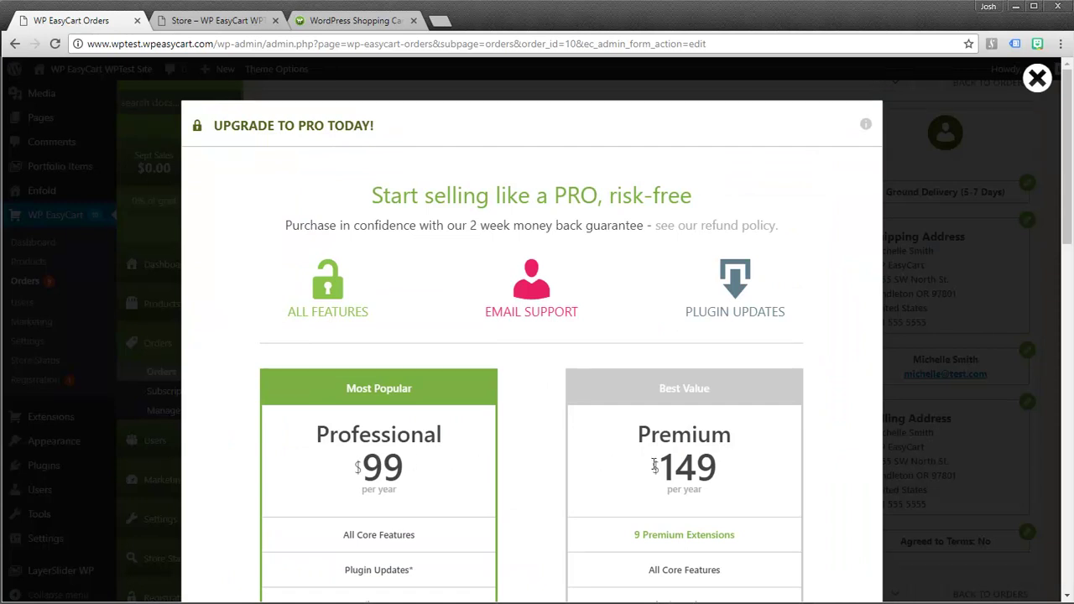
scroll(695, 456, down, 3)
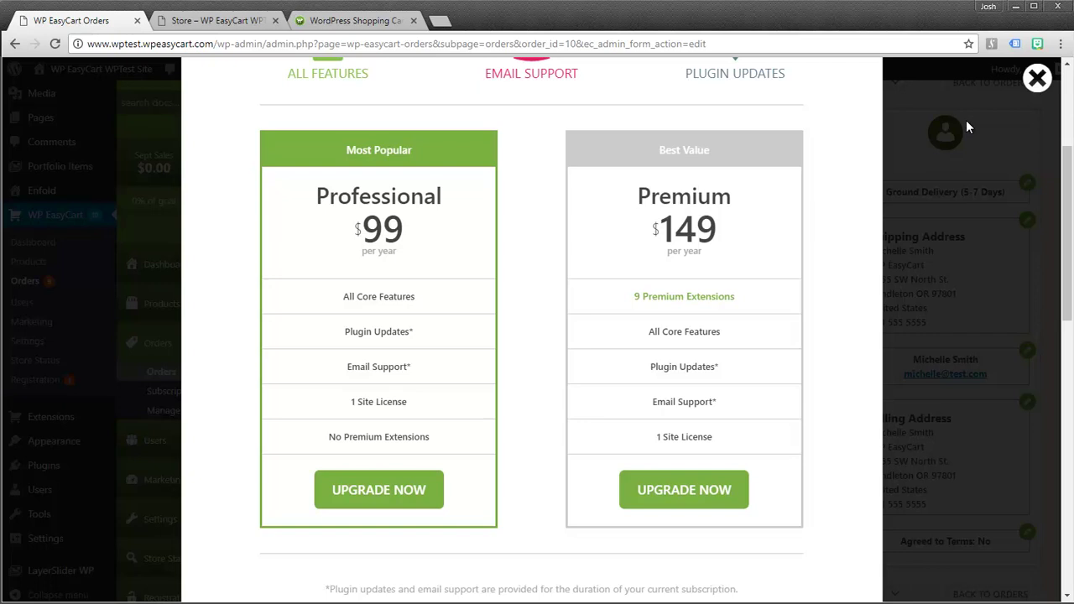
click(1037, 78)
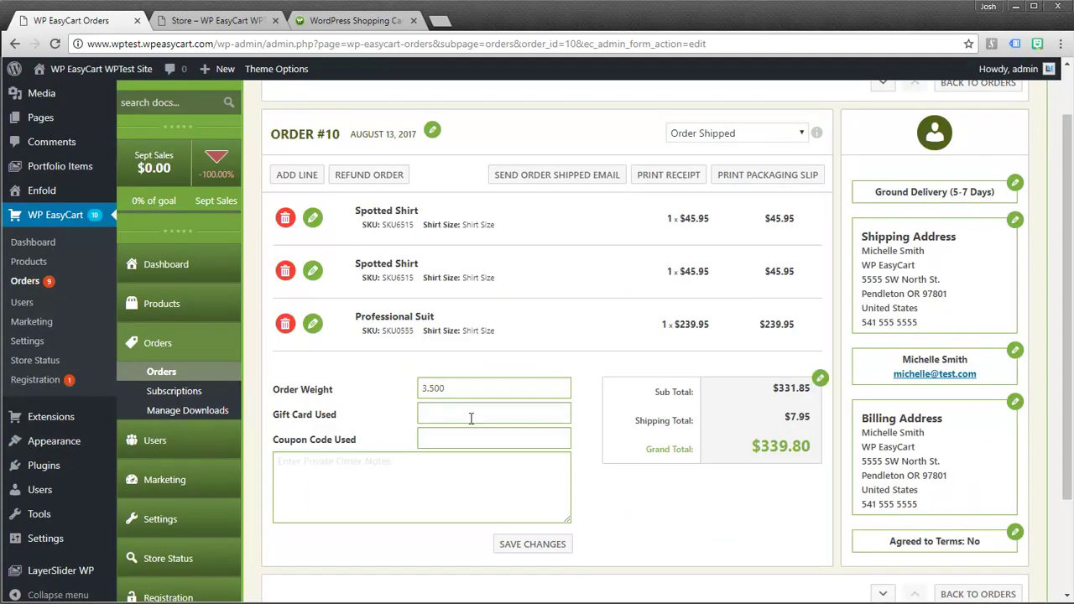
Open Marketing Gift Cards and scroll through its PRO upgrade pricing
click(167, 480)
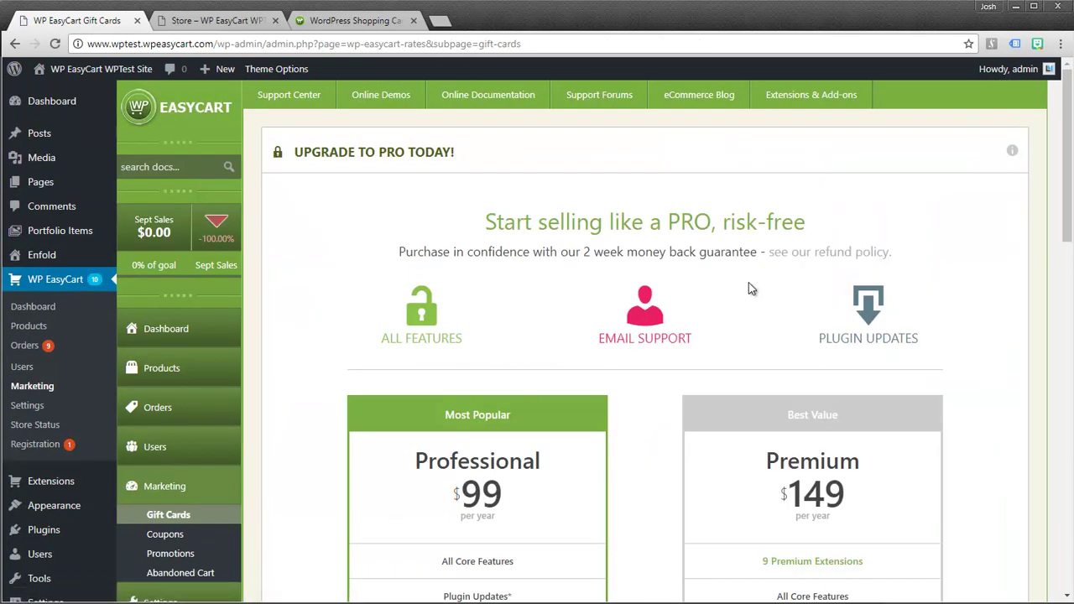
scroll(710, 449, down, 2)
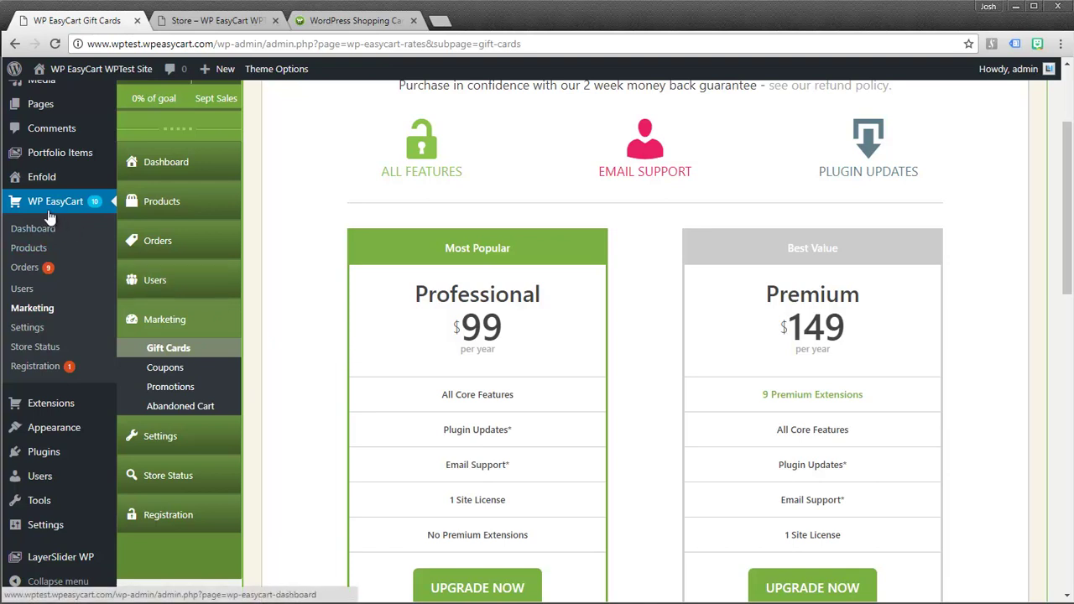
After viewing Registration, upload wp-easycart-pro.zip under Plugins > Add New and install it
click(34, 370)
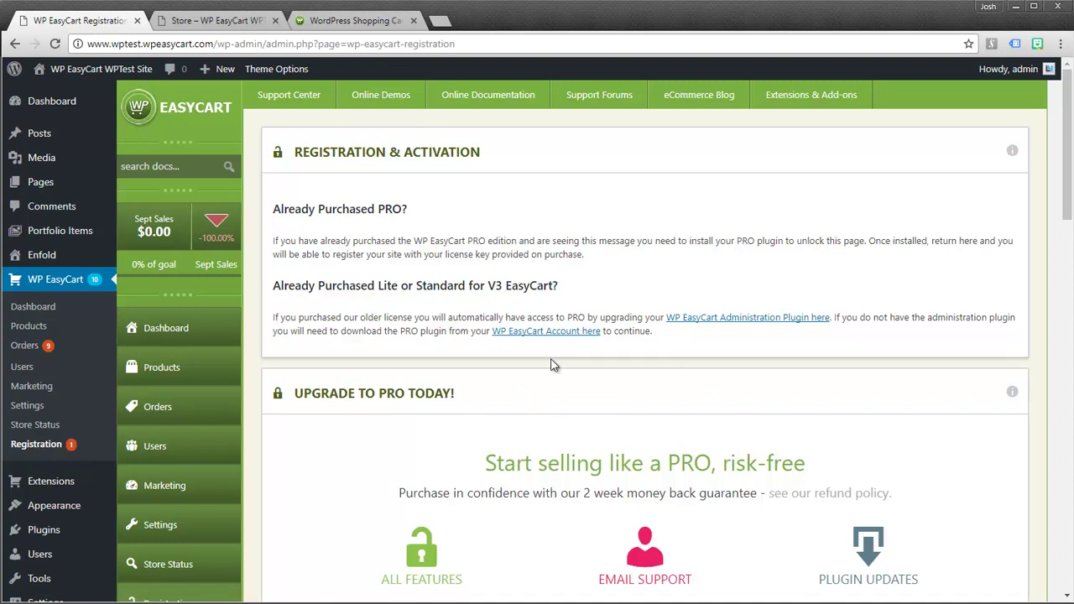
click(42, 529)
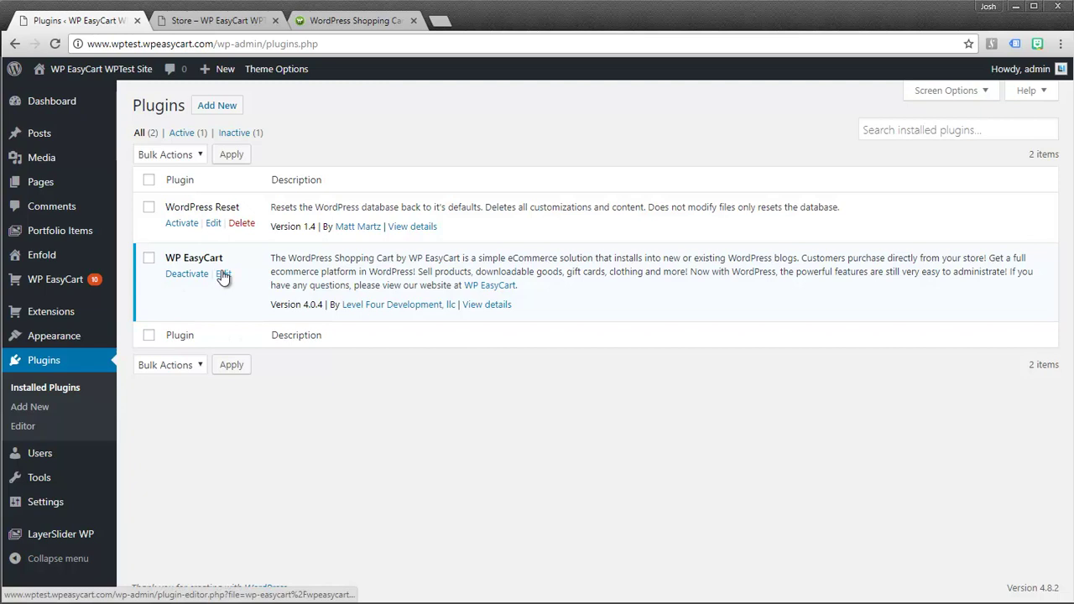
click(220, 111)
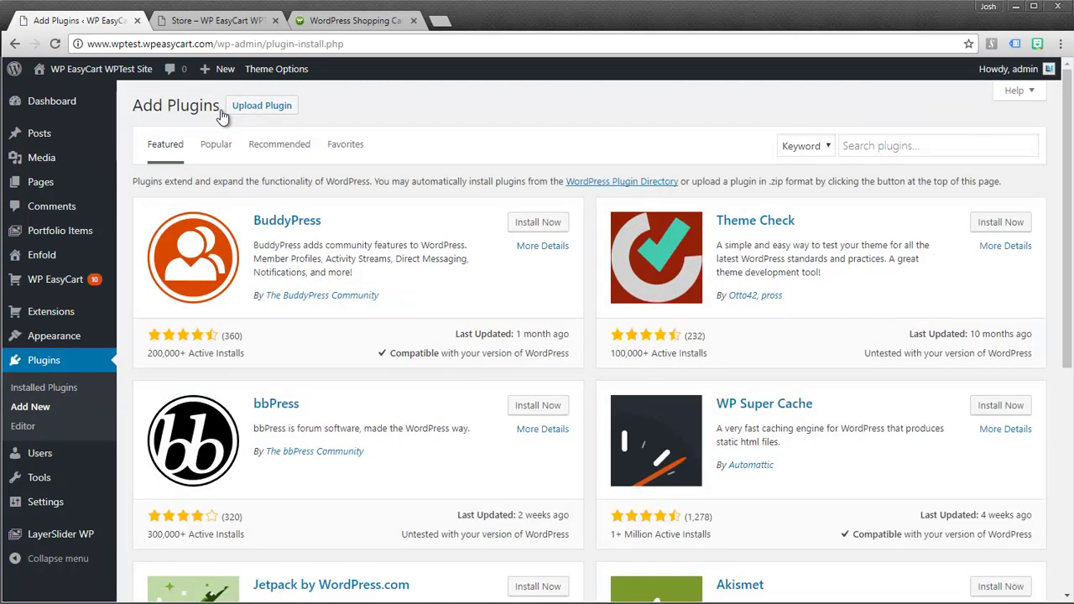
click(263, 113)
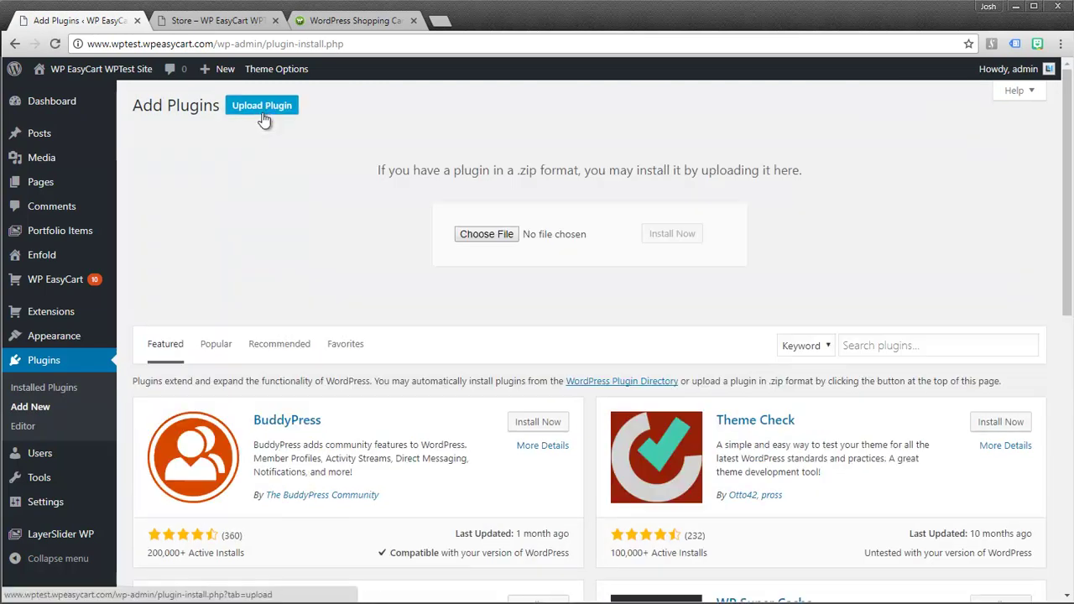
drag(308, 294, 579, 252)
click(672, 235)
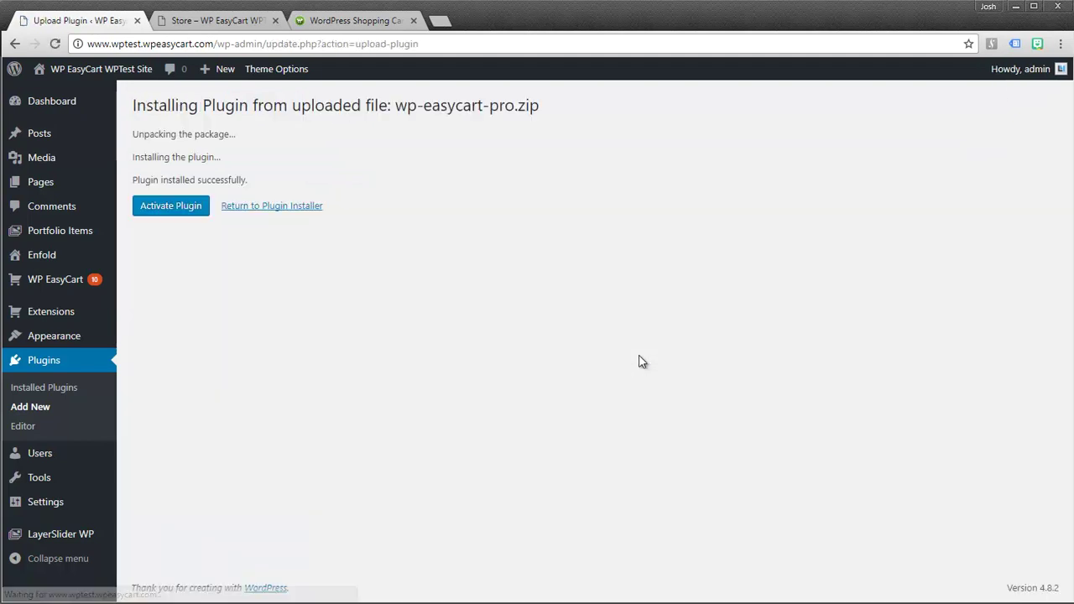
Activate the newly installed WP EasyCart PRO plugin
click(161, 217)
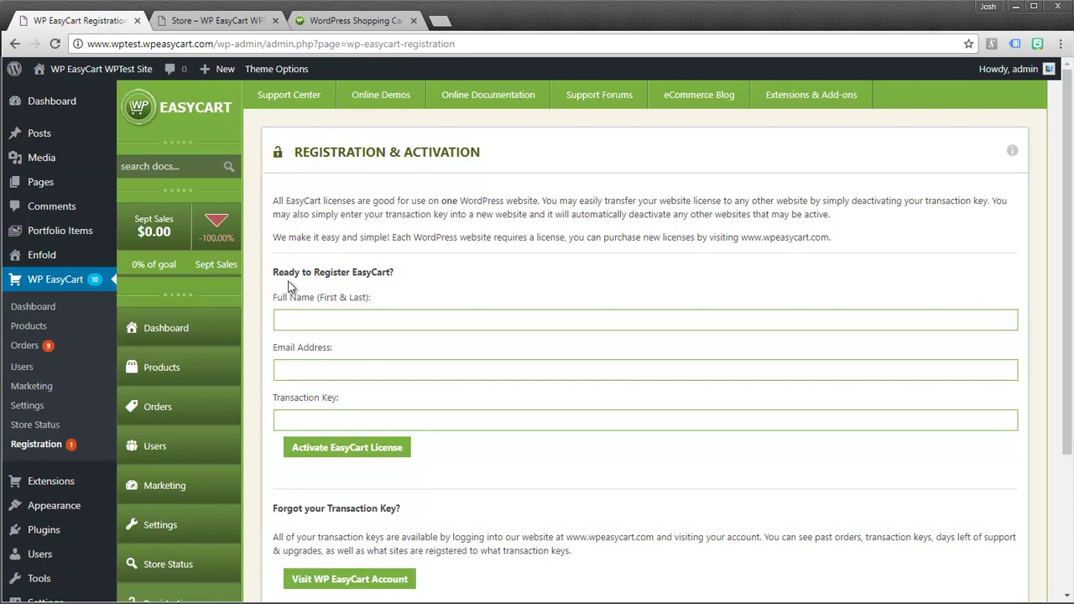
scroll(220, 347, down, 2)
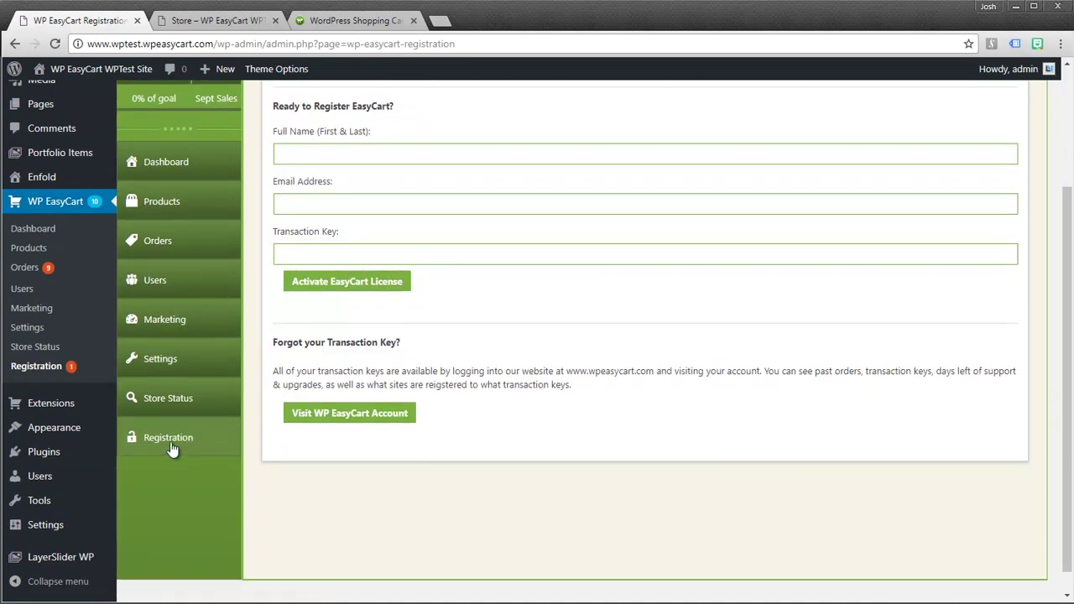
scroll(329, 297, up, 2)
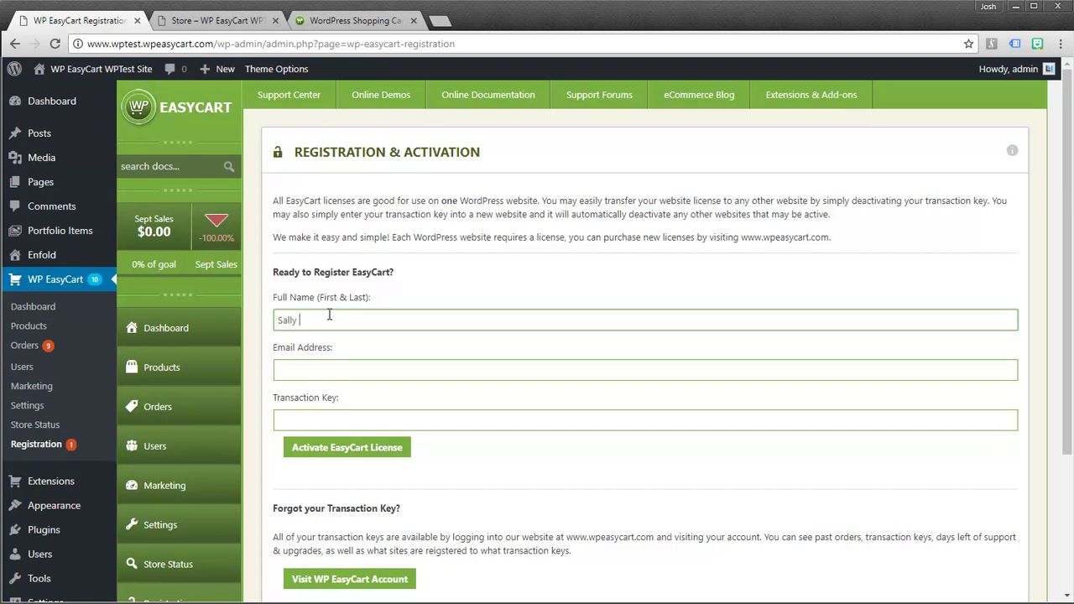
Enter the registrant's e-mail, paste the transaction key and activate the EasyCart V4 License
key(Tab)
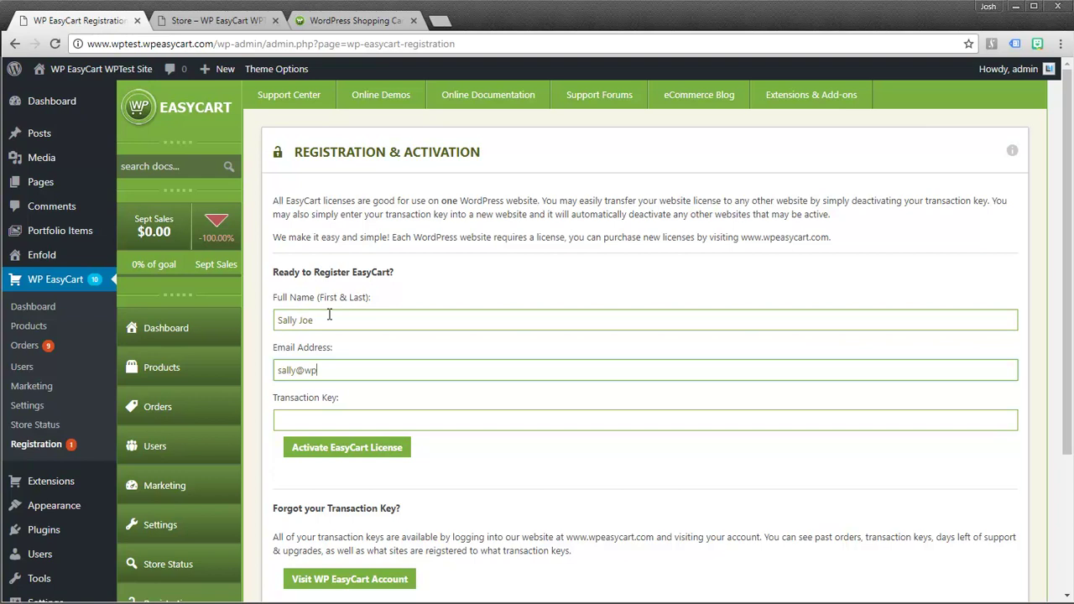
key(Tab)
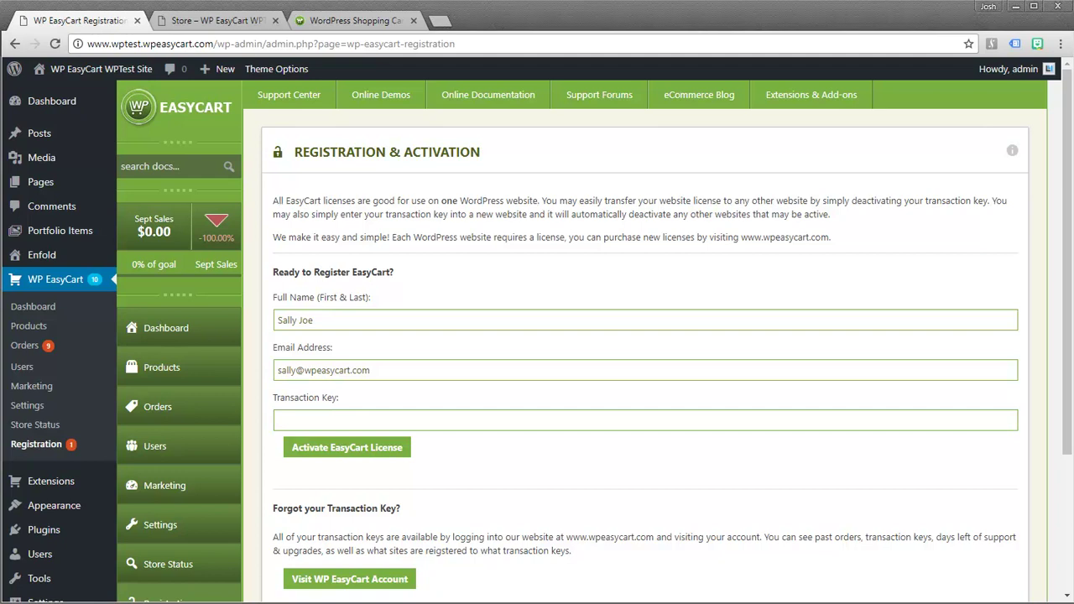
click(307, 419)
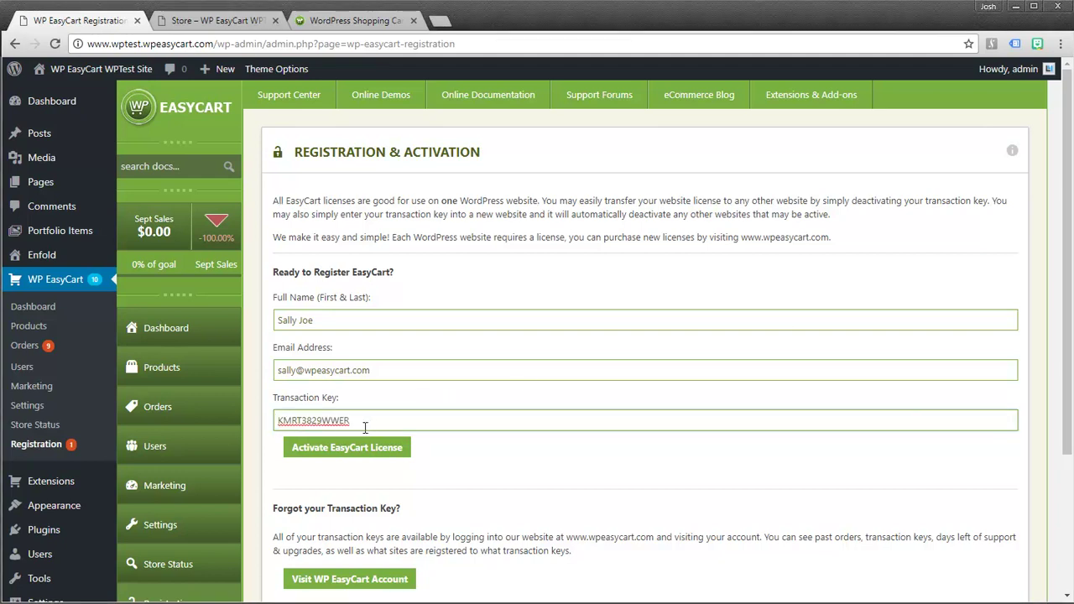
click(374, 448)
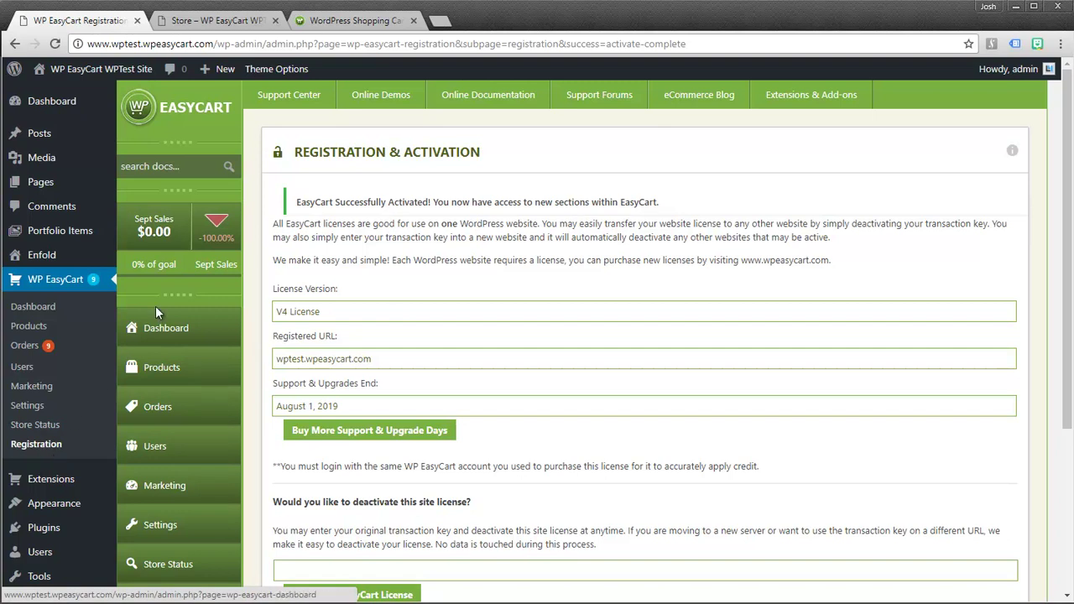
Browse the now-unlocked Marketing pages: Gift Cards, Coupons and Promotions
click(162, 488)
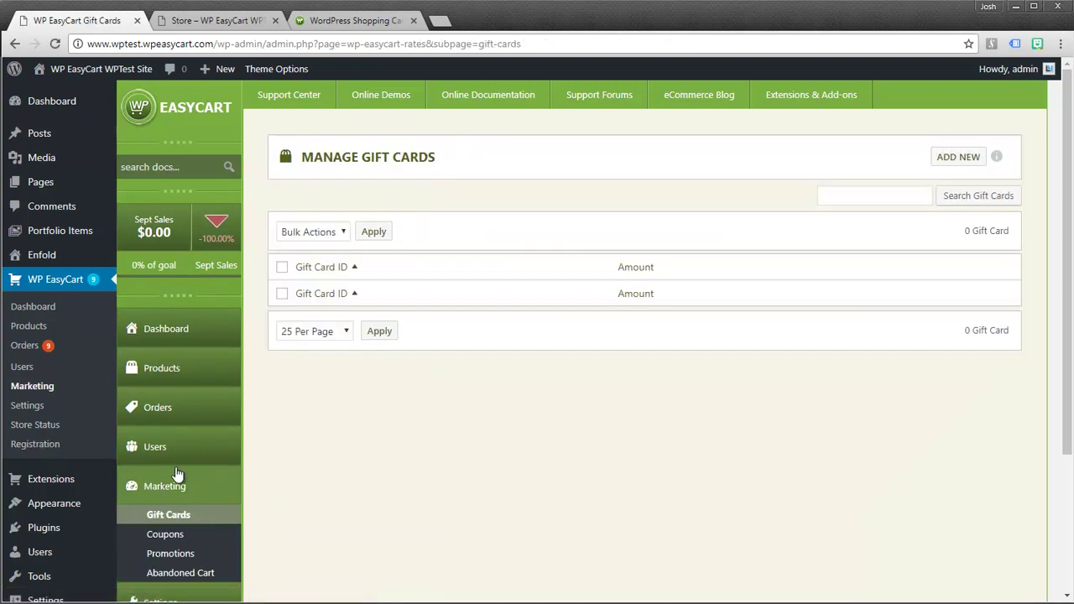
scroll(172, 491, down, 2)
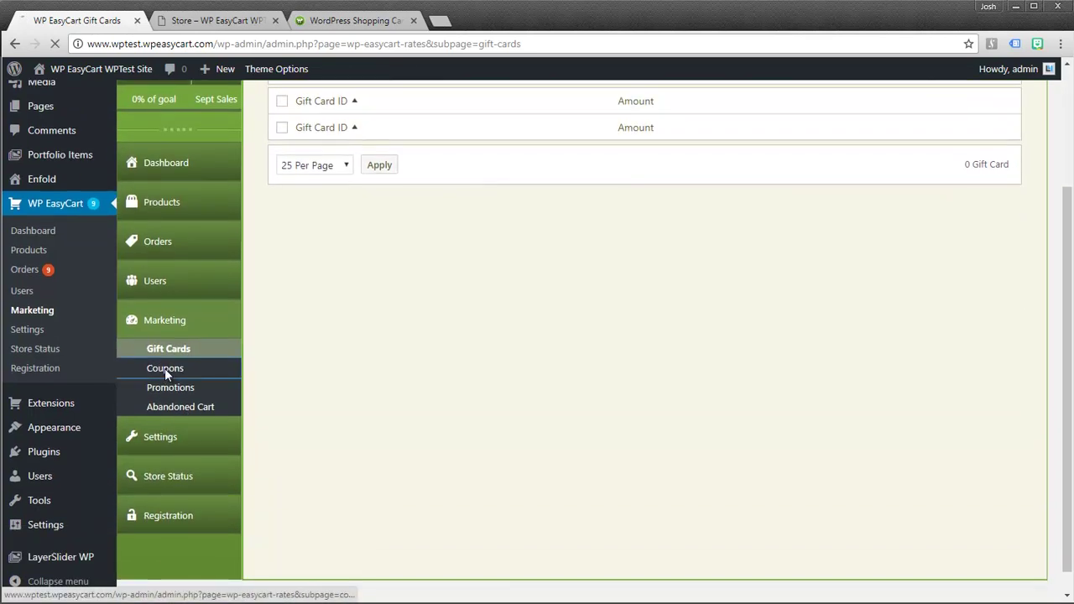
click(165, 368)
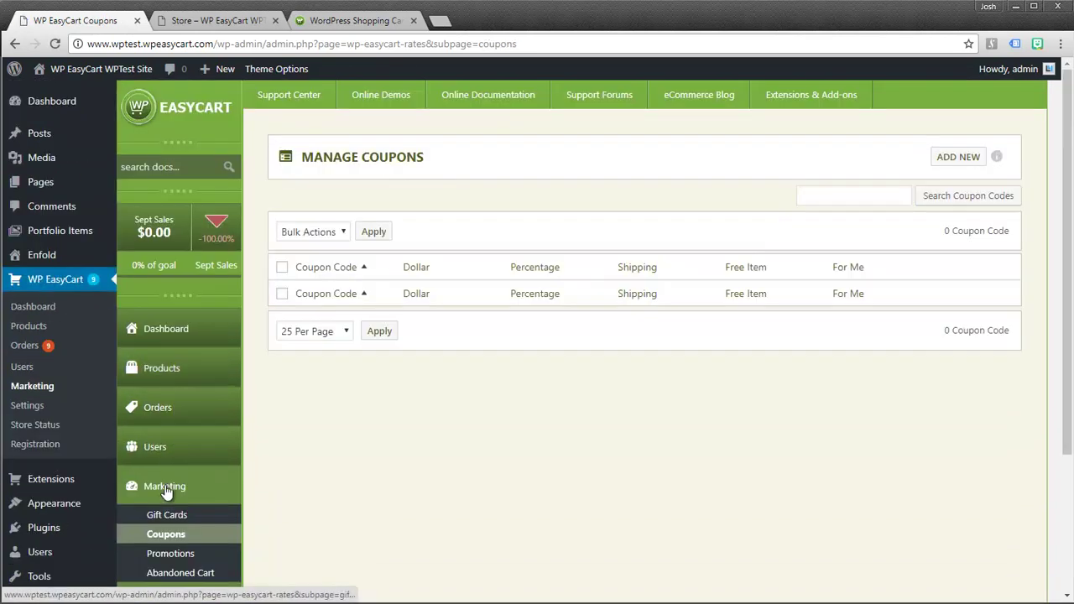
click(176, 554)
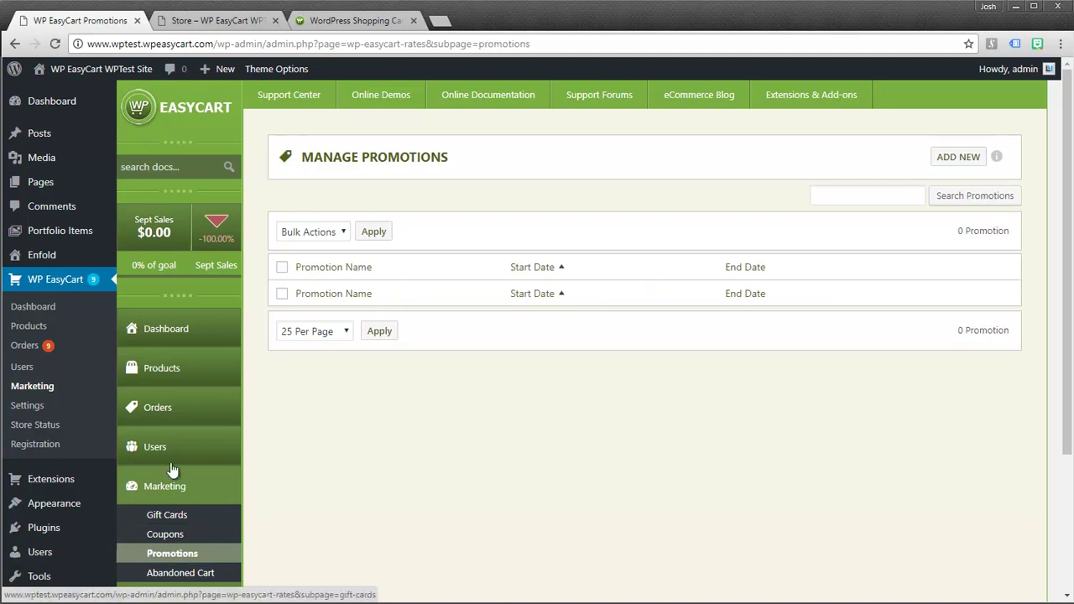
Edit order #10 and resave its shipping address unchanged
click(161, 413)
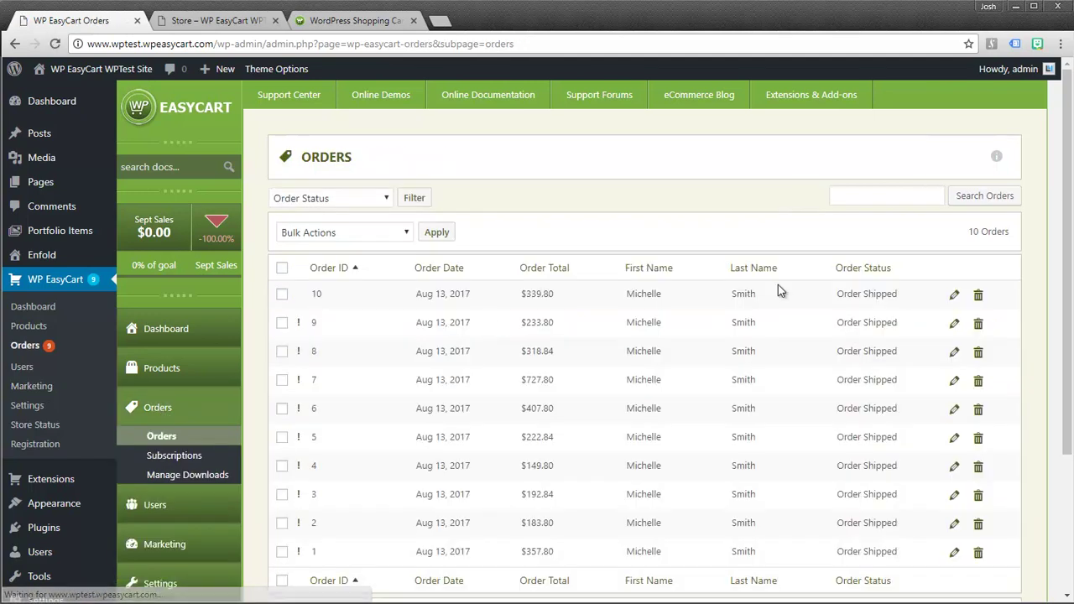
click(955, 298)
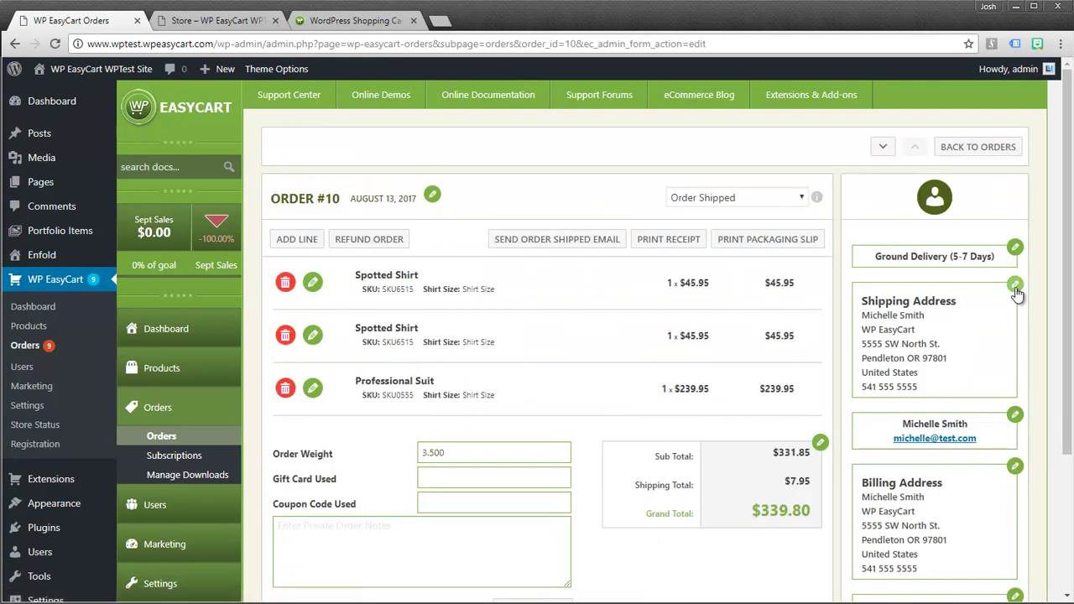
click(1014, 287)
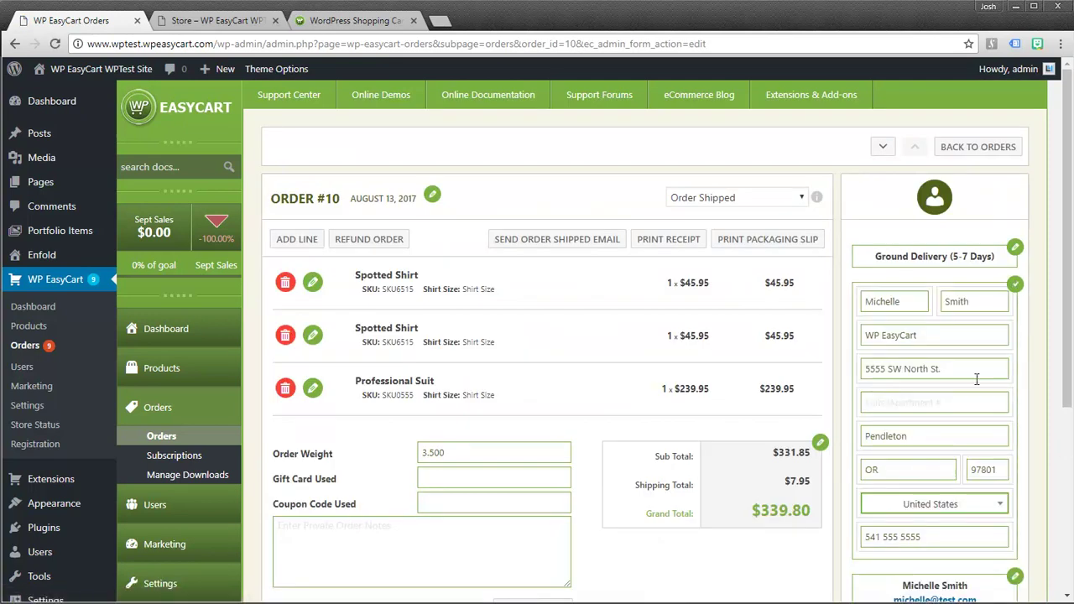
click(1014, 285)
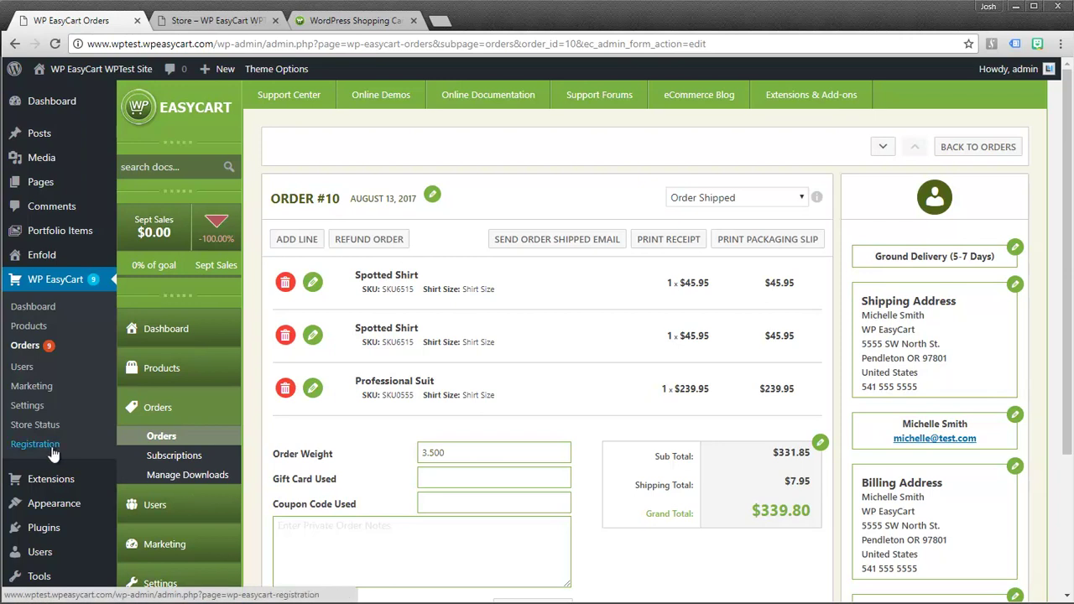
Check Installed Plugins shows WP EasyCart and WP EasyCart PRO active, then go to the Premium Members page
click(43, 536)
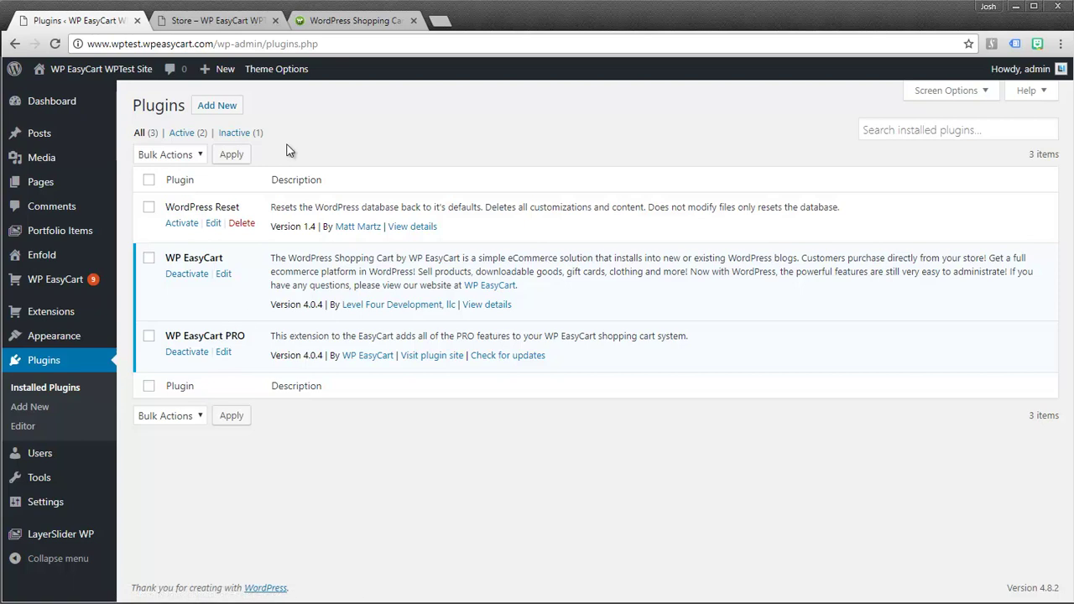
click(335, 21)
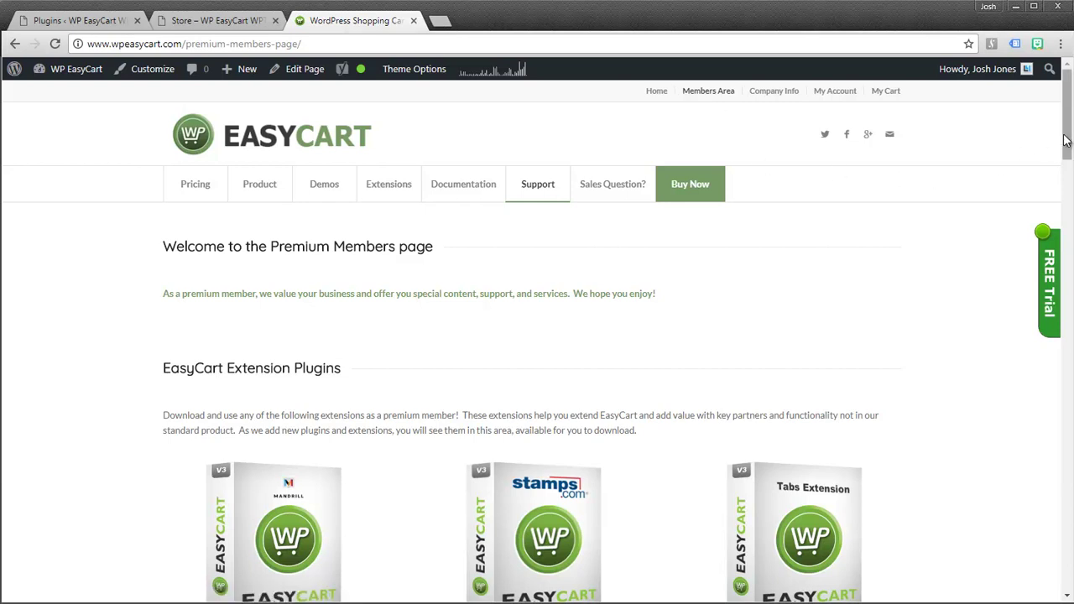
Scroll through the EasyCart extension plugins listed, such as Mandrill, Stamps.com and Tabs
drag(1067, 139, 1066, 198)
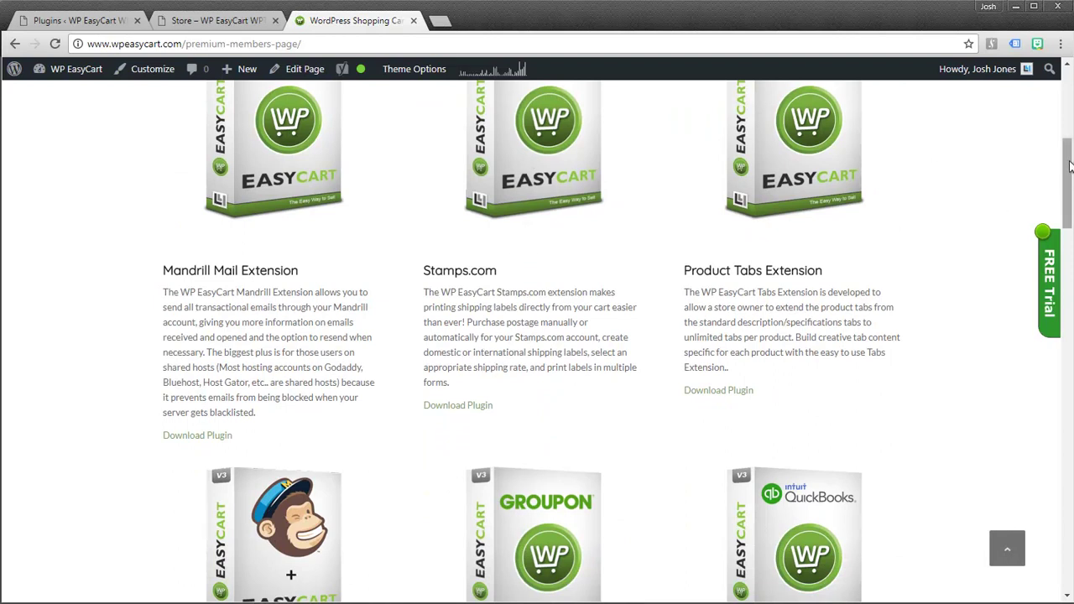
drag(1070, 166, 1070, 188)
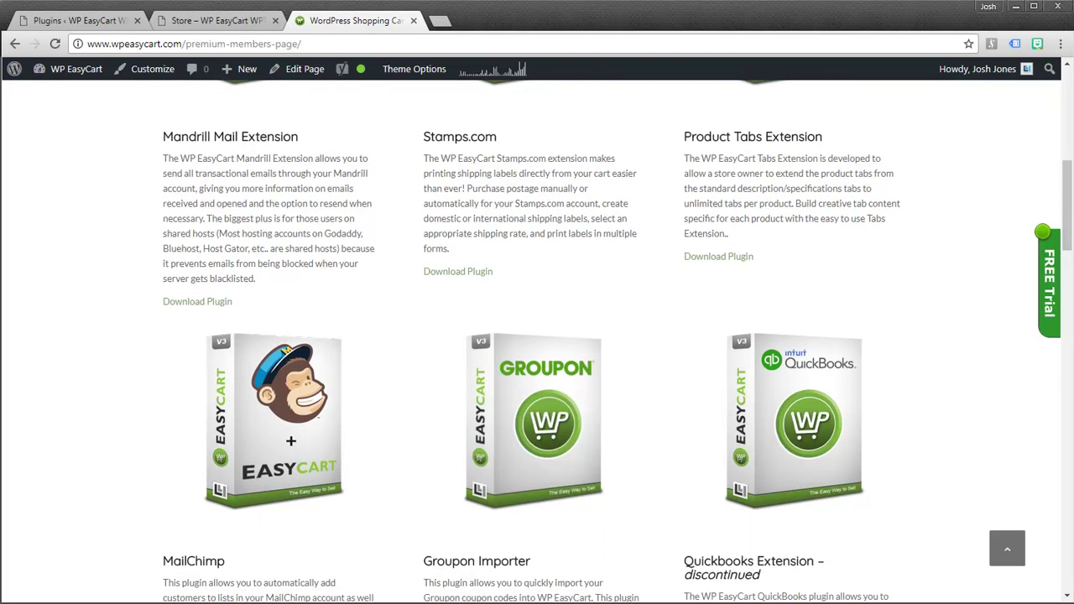
drag(1068, 231, 1068, 285)
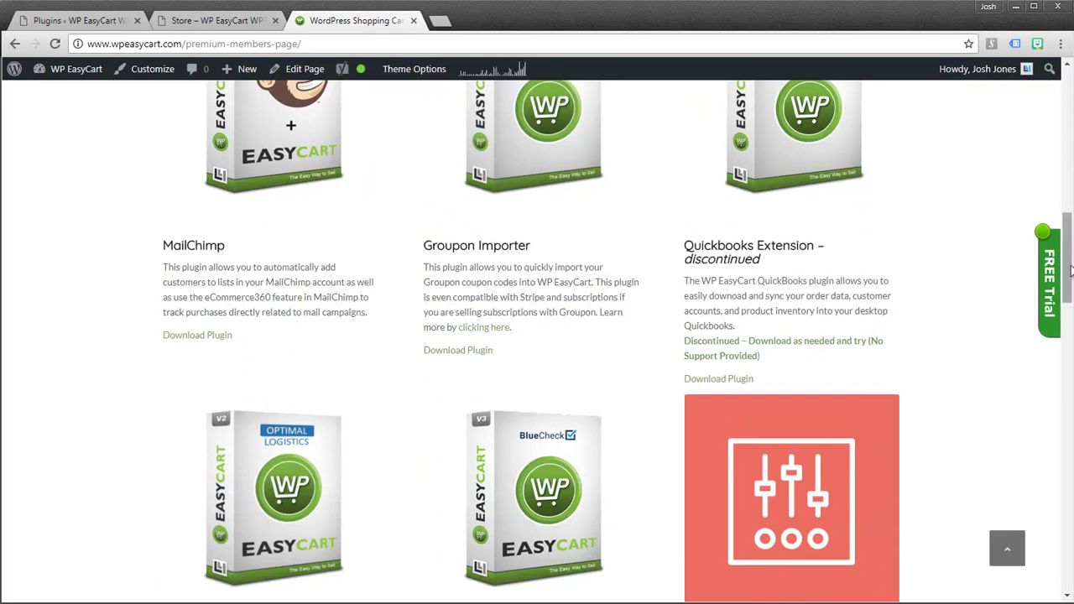
drag(1070, 269, 1072, 118)
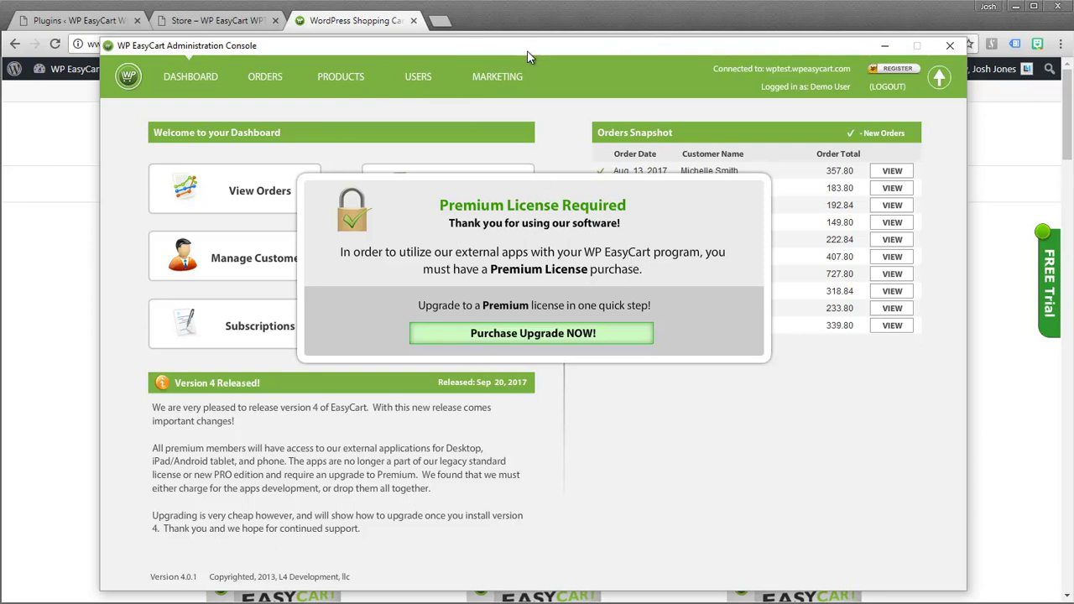
Move the Administration Console window slightly while viewing its Premium License Required message
mouse_move(527, 52)
mouse_down()
mouse_move(536, 57)
mouse_move(514, 37)
mouse_move(522, 46)
mouse_up()
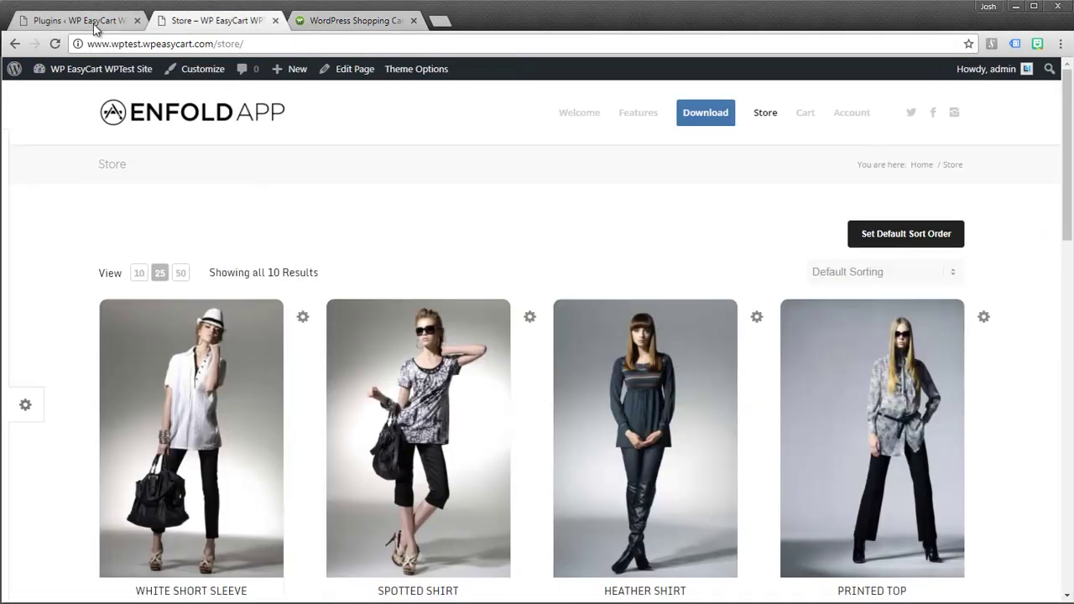
Return to the admin and review the WP EasyCart Dashboard's $0.00 September sales and 3 customers
click(94, 26)
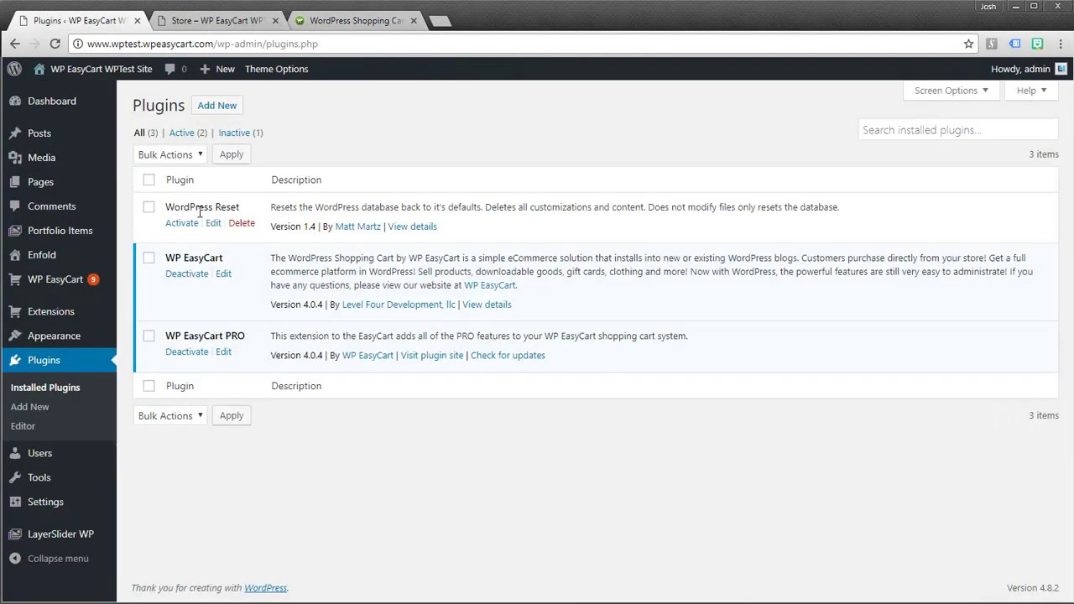
click(43, 283)
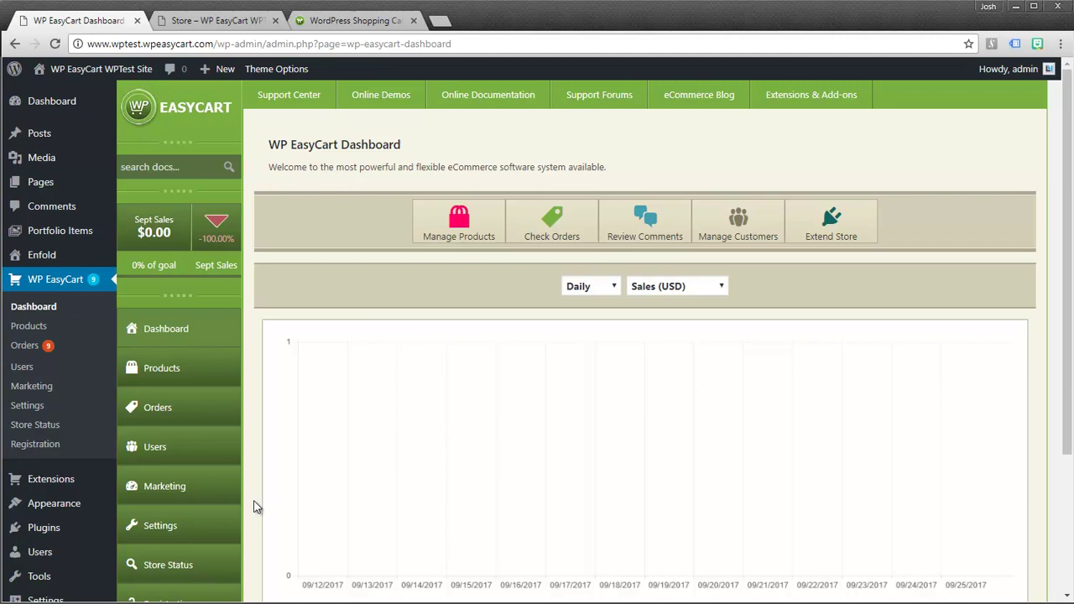
scroll(261, 458, down, 3)
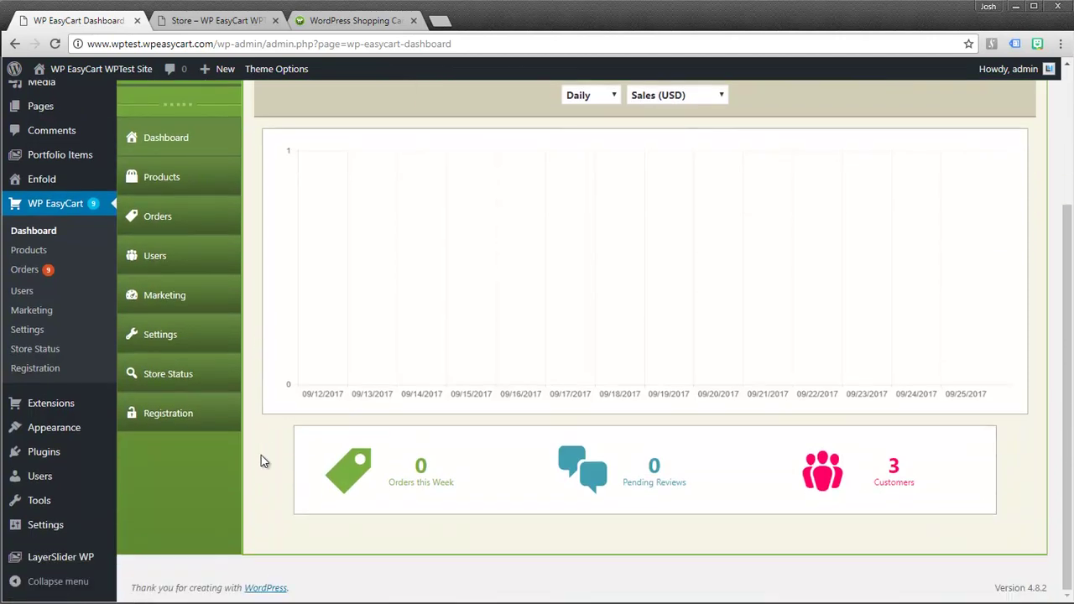
scroll(261, 458, up, 1)
scroll(261, 455, up, 1)
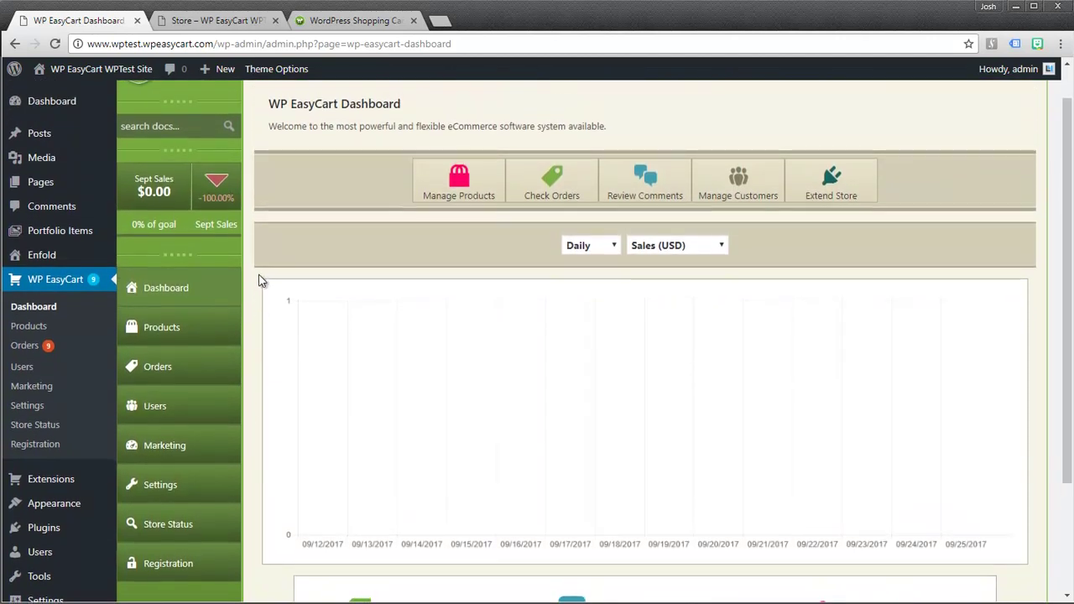